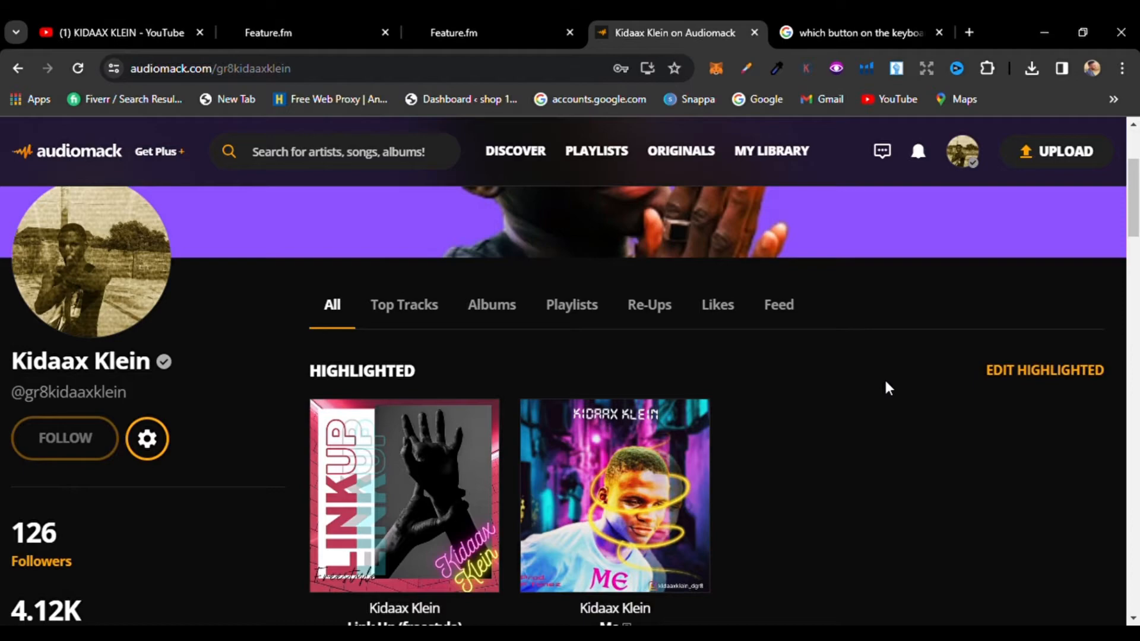
Step: Start a new upload and choose Song as the upload type
click(1067, 152)
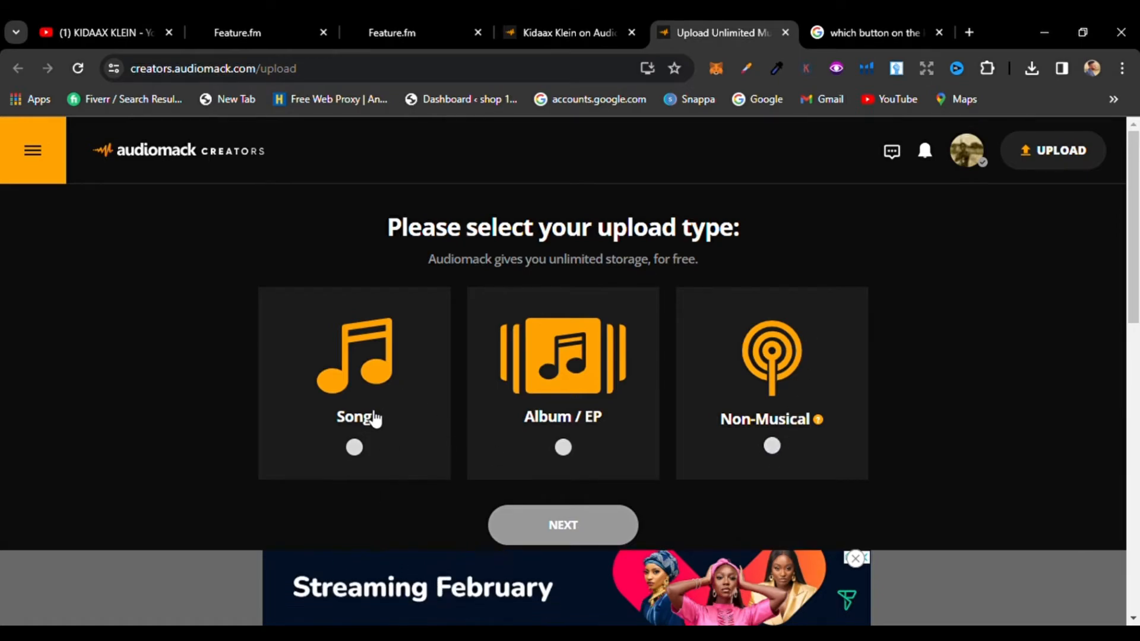
click(363, 453)
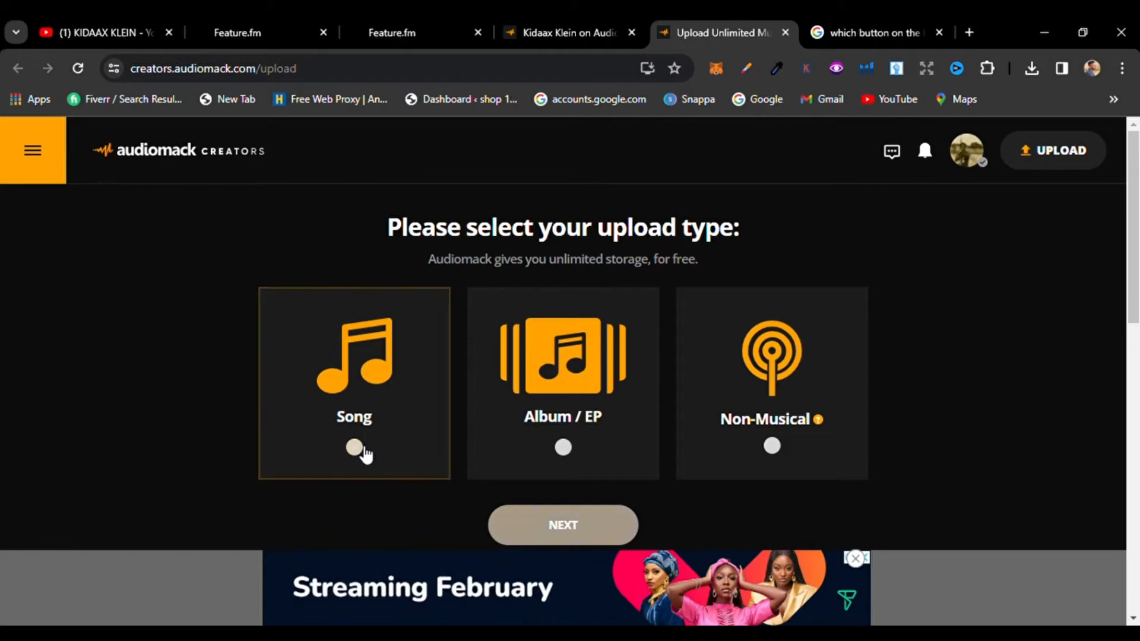
click(566, 523)
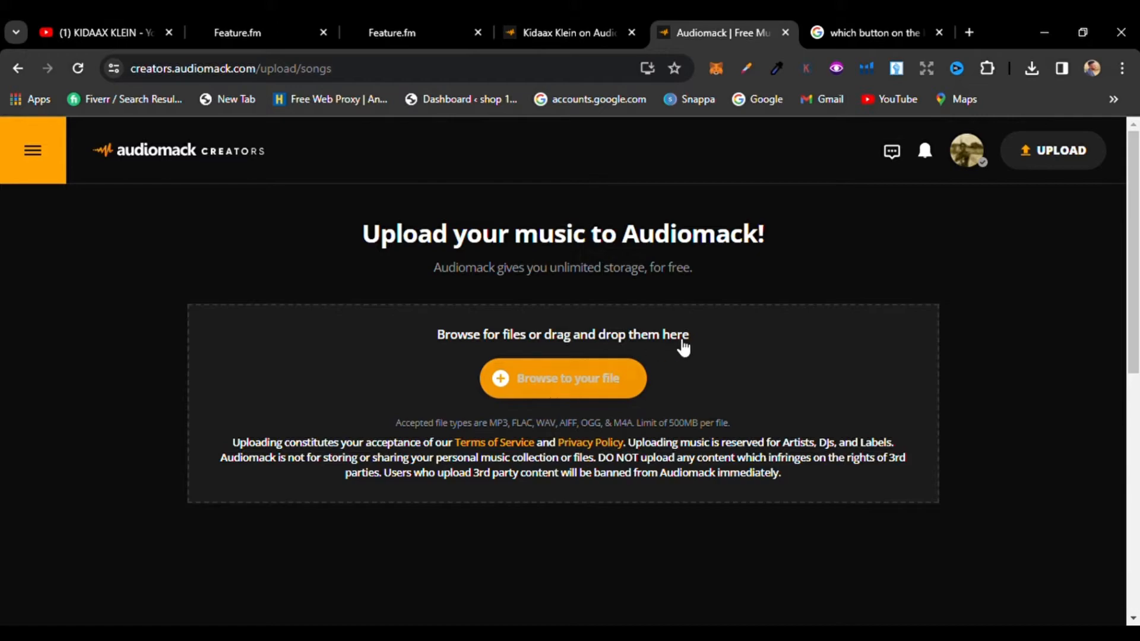
Step: Browse for and upload the track file Imported_Track.wav
click(554, 382)
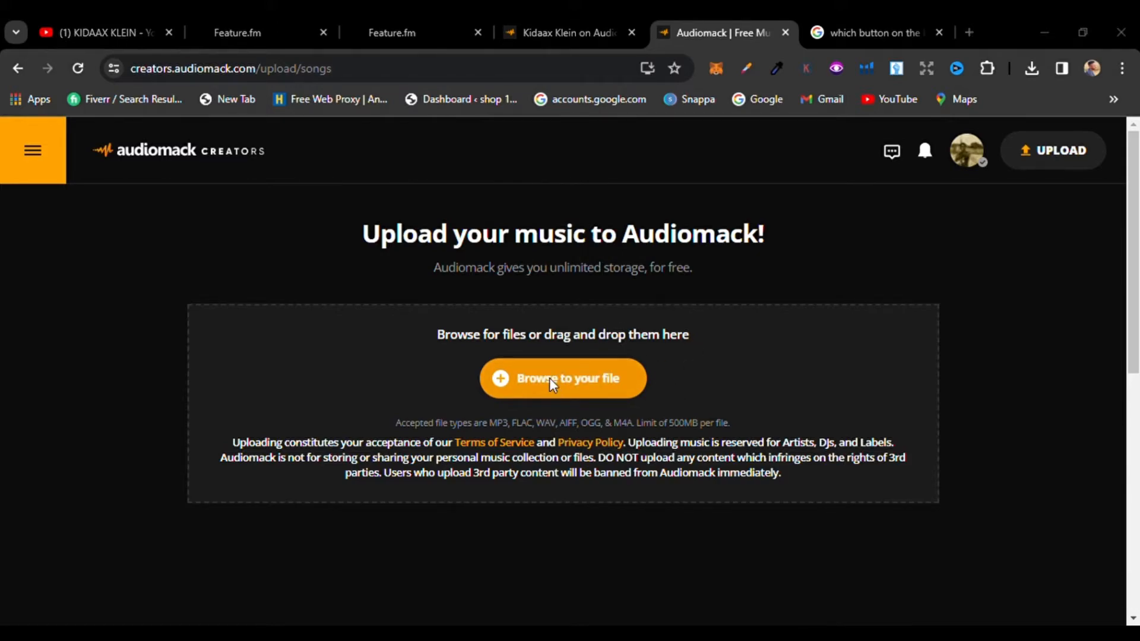
double_click(283, 160)
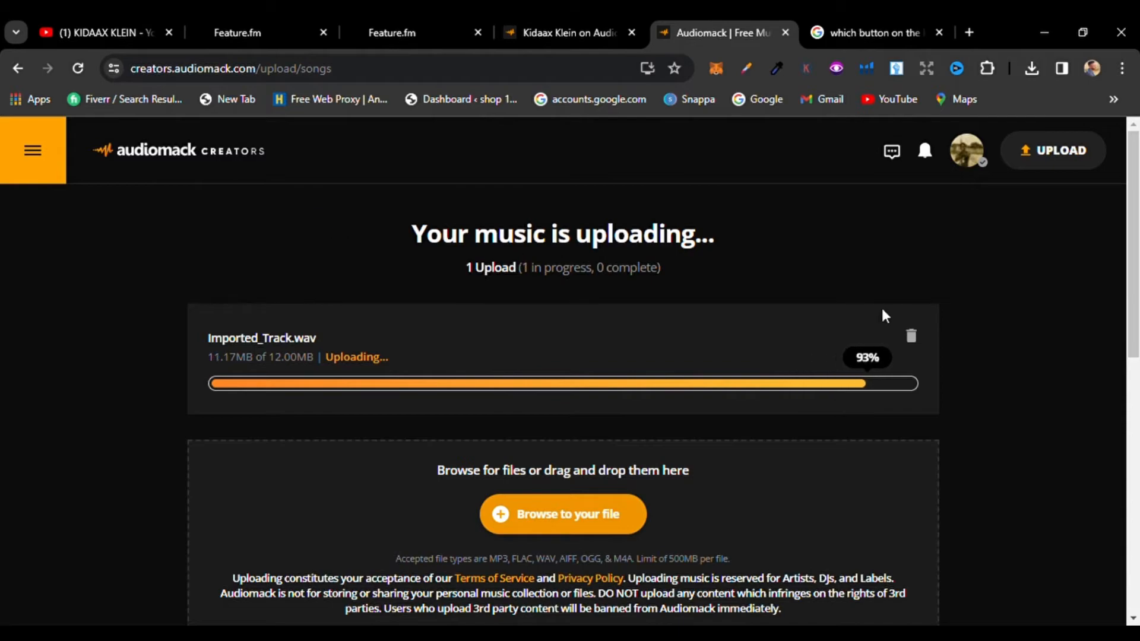
drag(1139, 254, 1139, 292)
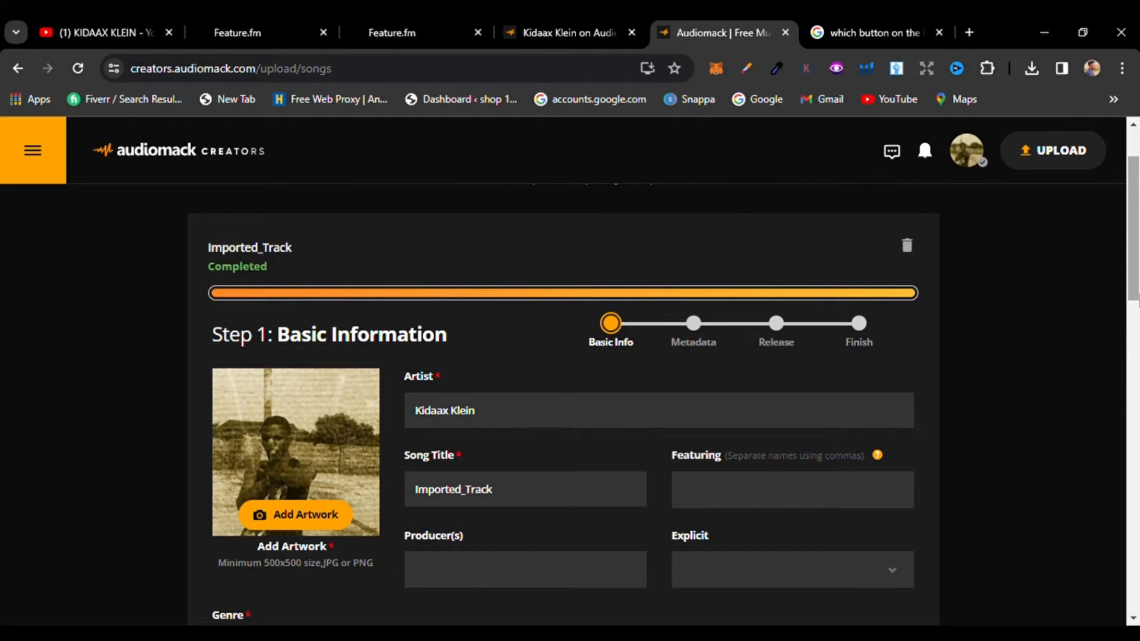
drag(1138, 292, 1138, 315)
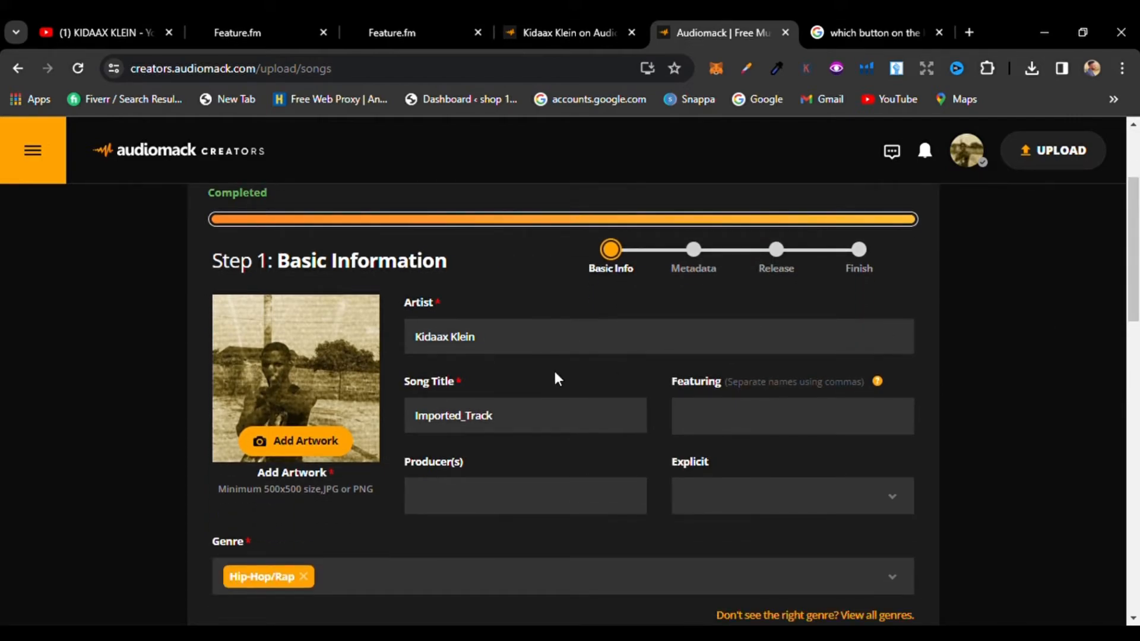
Step: Replace the song title with audiomack tutorial
click(556, 413)
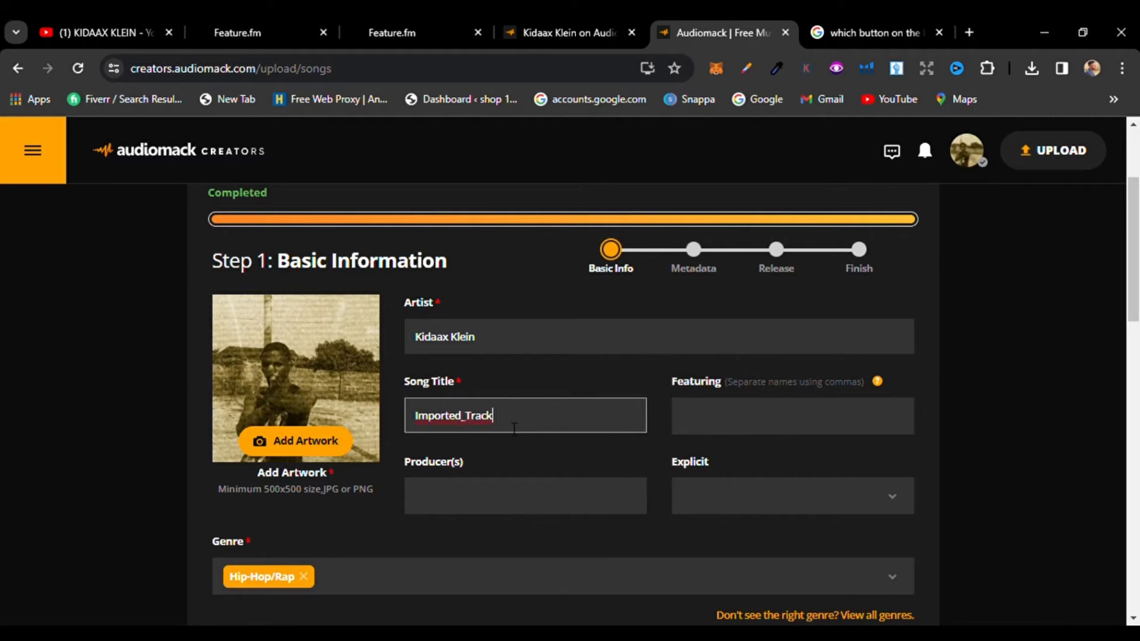
drag(514, 428, 392, 435)
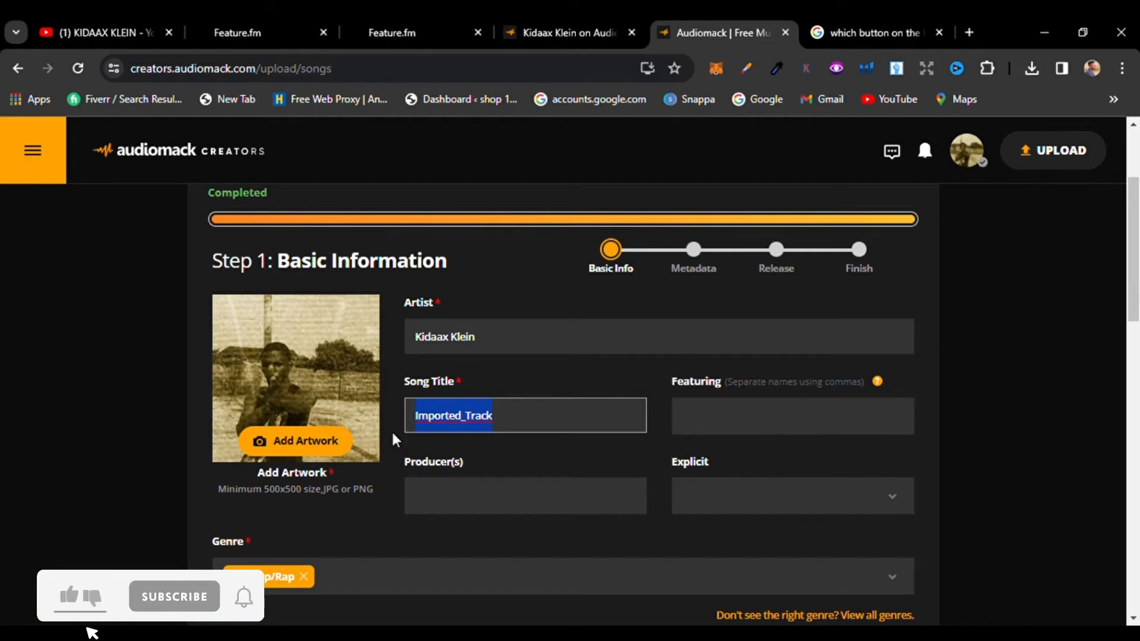
text(aud)
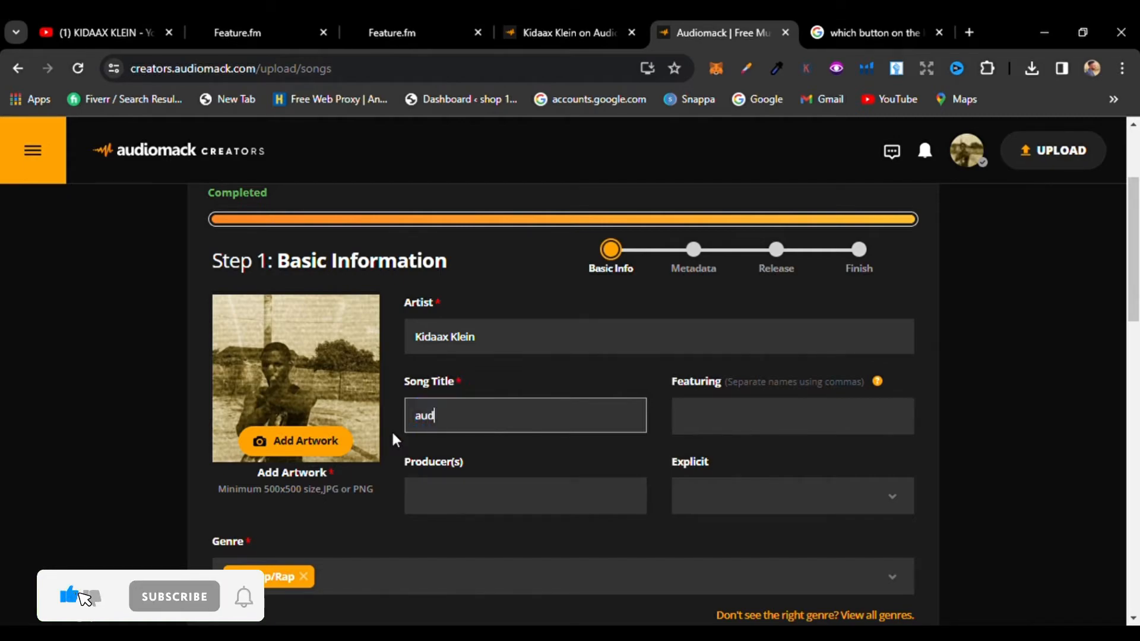
text(iomack)
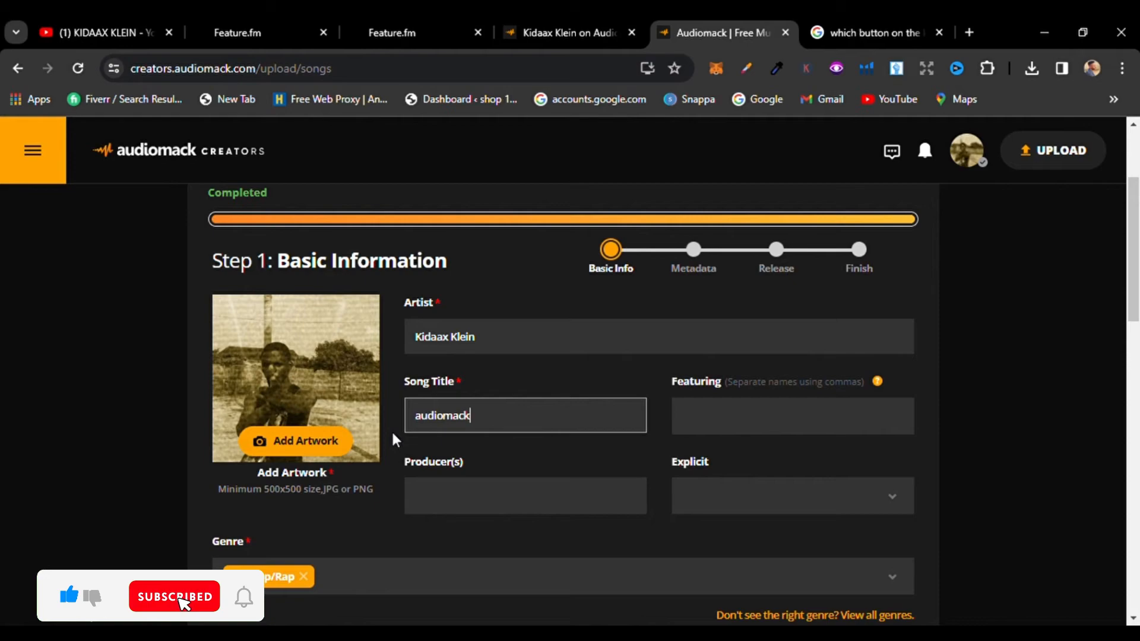
text( tutorial)
Step: Enter the producer's name and the featured artist's name for the song
click(468, 492)
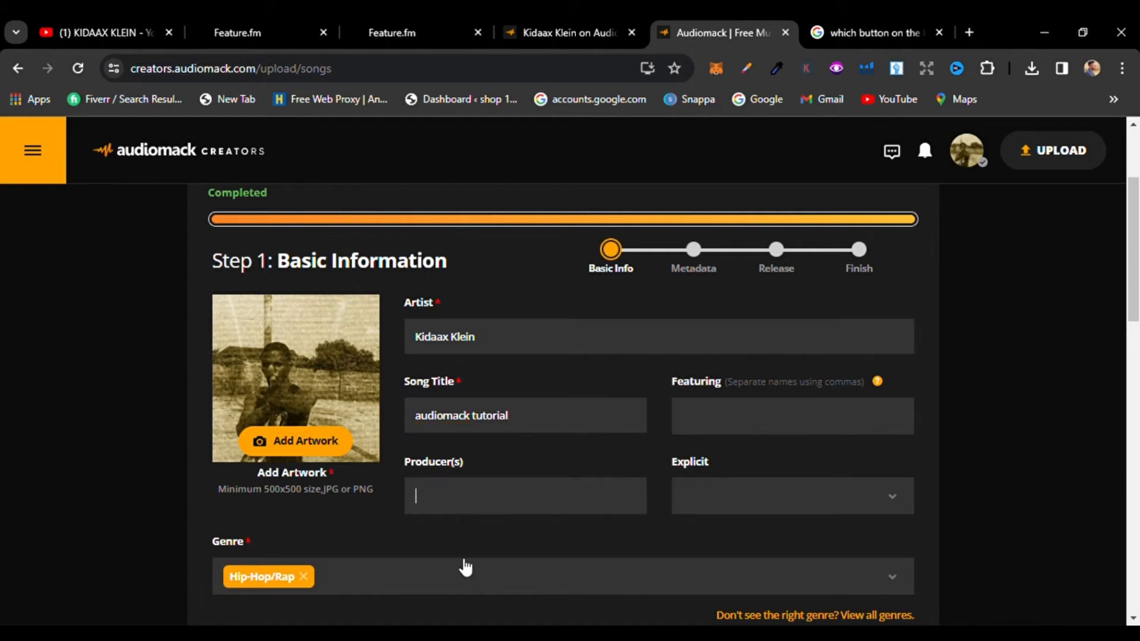
click(787, 419)
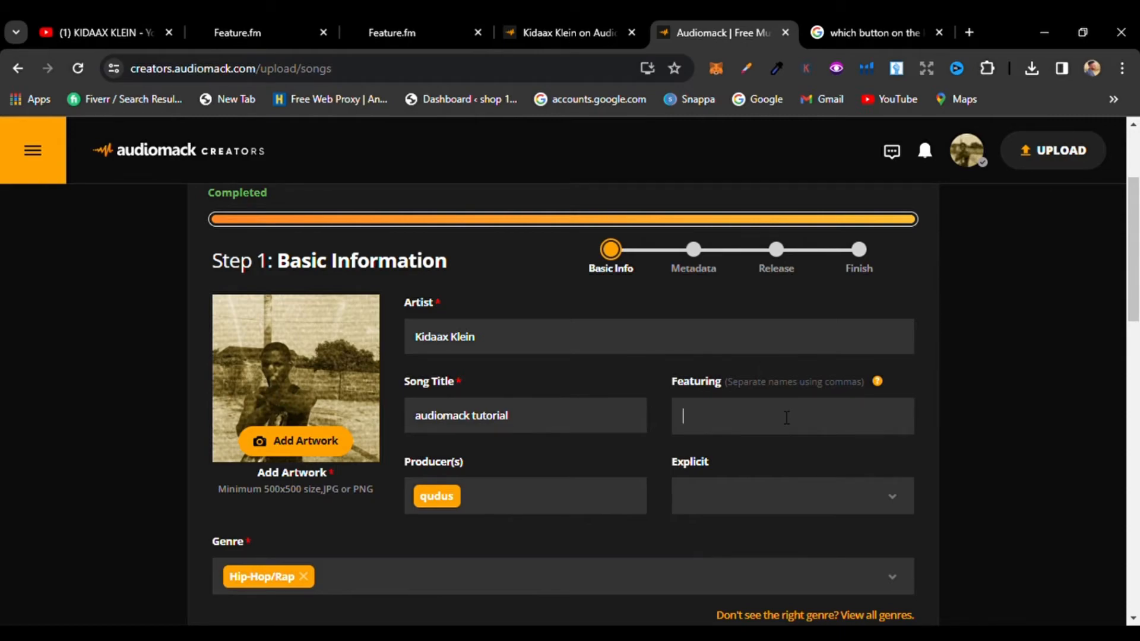
text(rahman)
Step: Set the song's Explicit option to Explicit
click(845, 503)
click(845, 503)
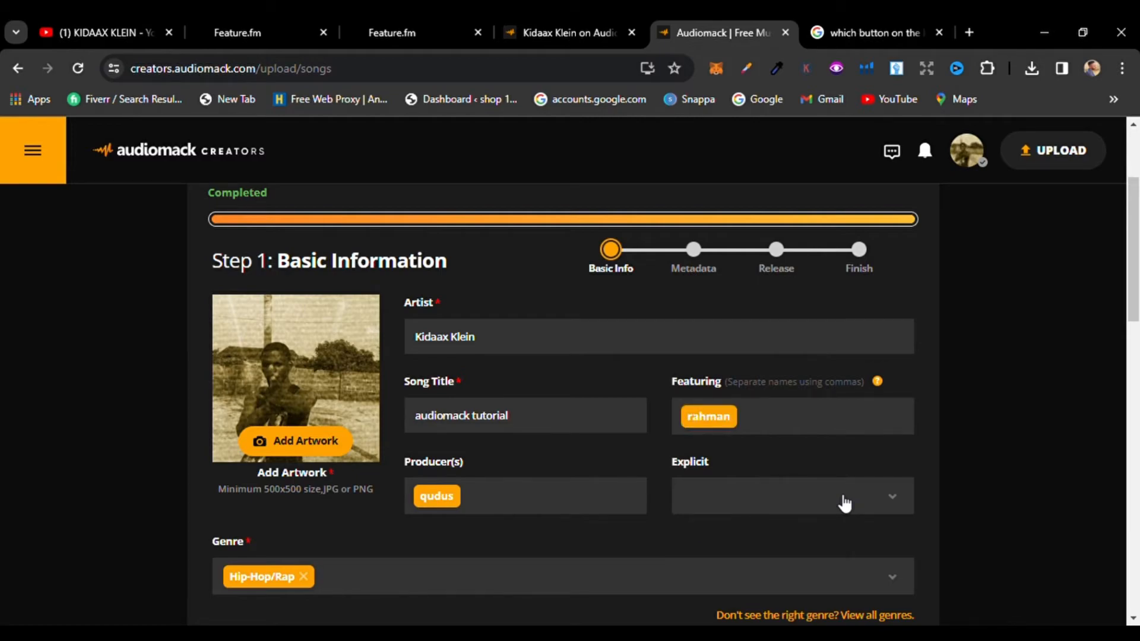
click(845, 503)
click(811, 529)
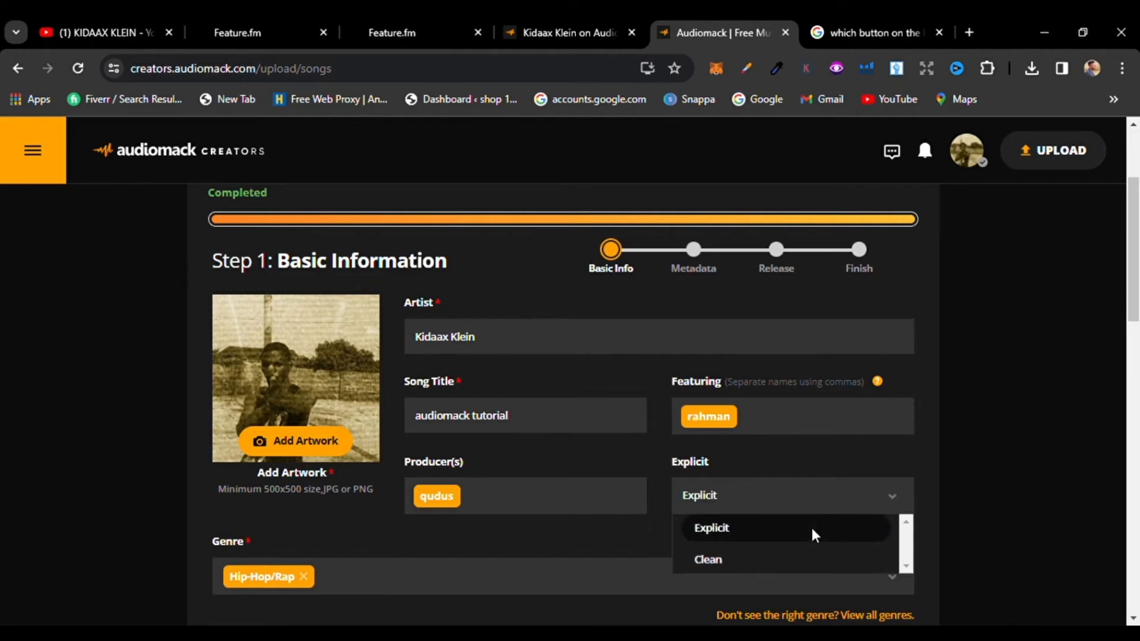
click(811, 528)
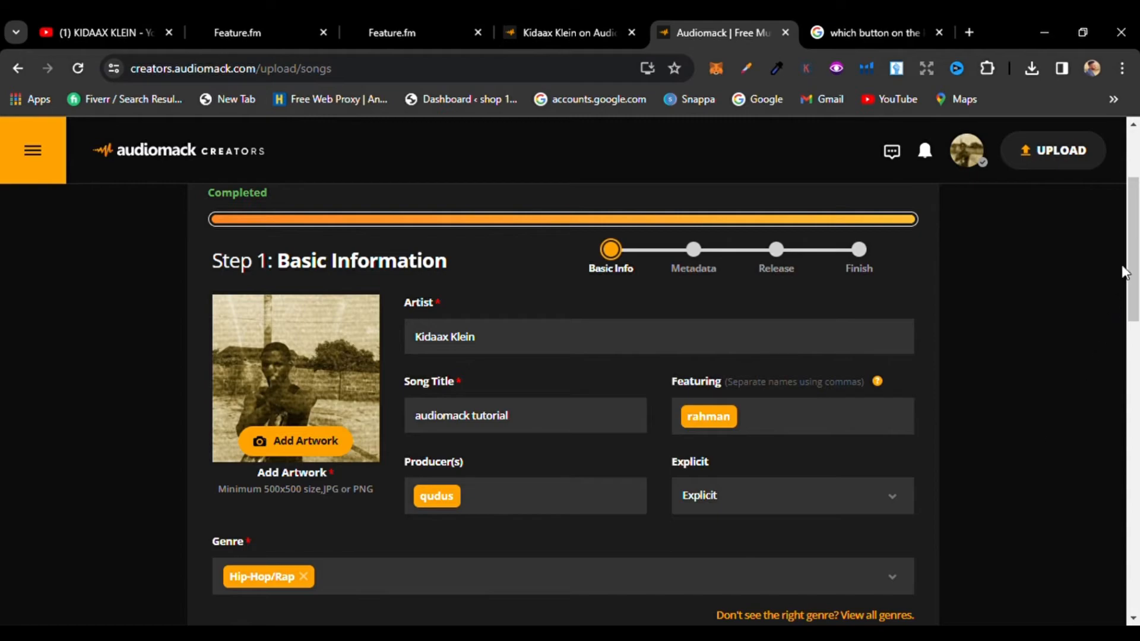
drag(1133, 269, 1137, 327)
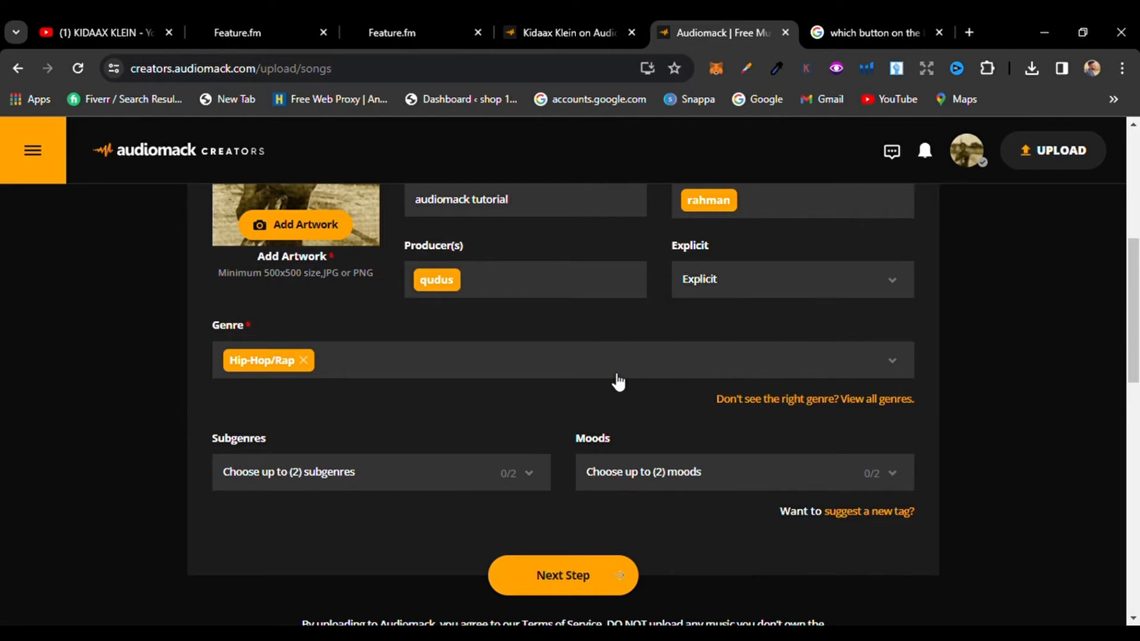
click(715, 476)
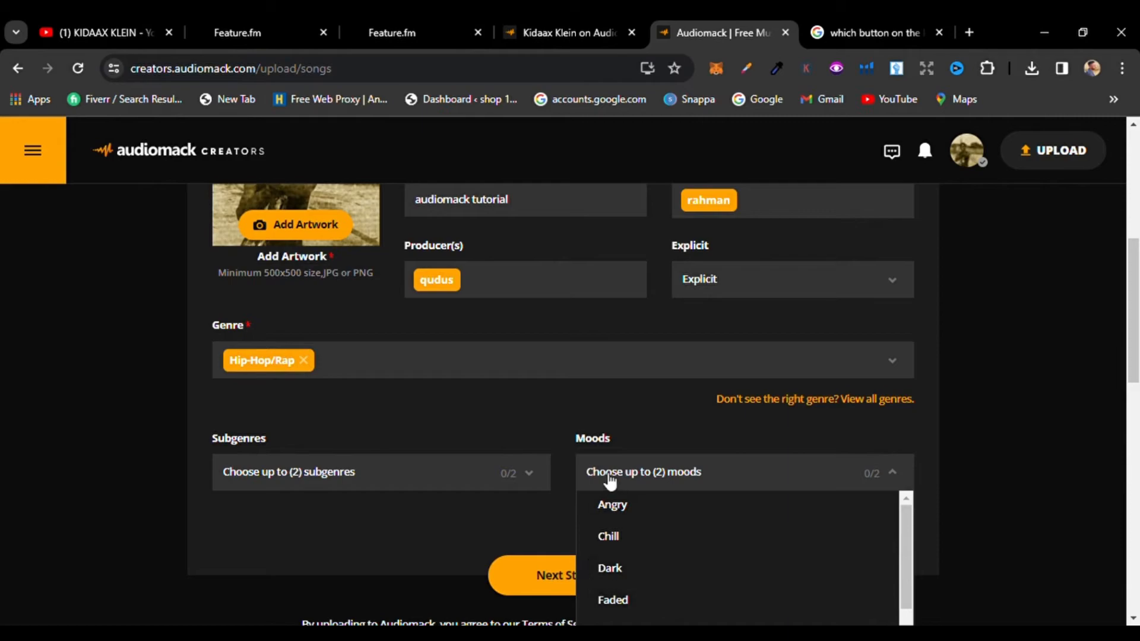
click(544, 514)
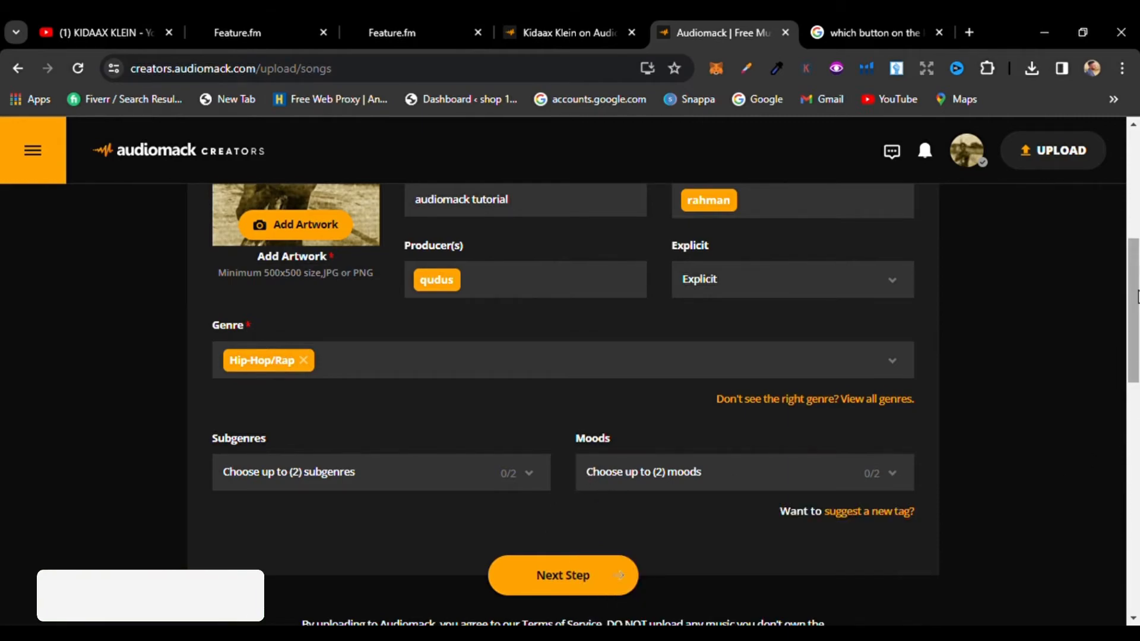
Step: Add artwork image for the song
scroll(1138, 289, up, 3)
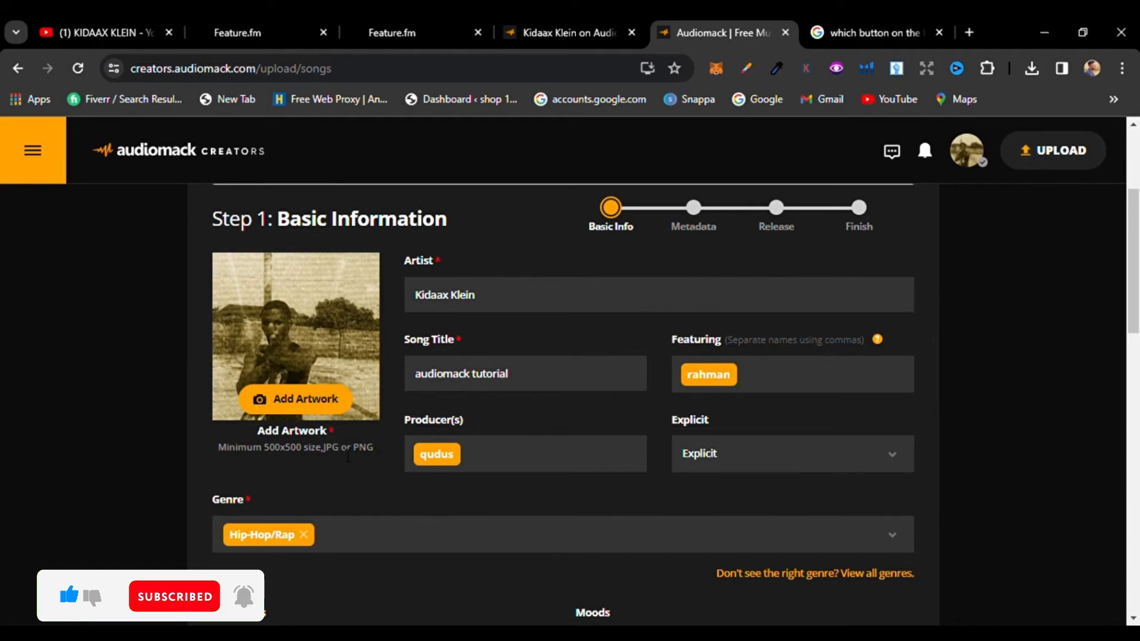
drag(383, 443, 365, 466)
click(362, 459)
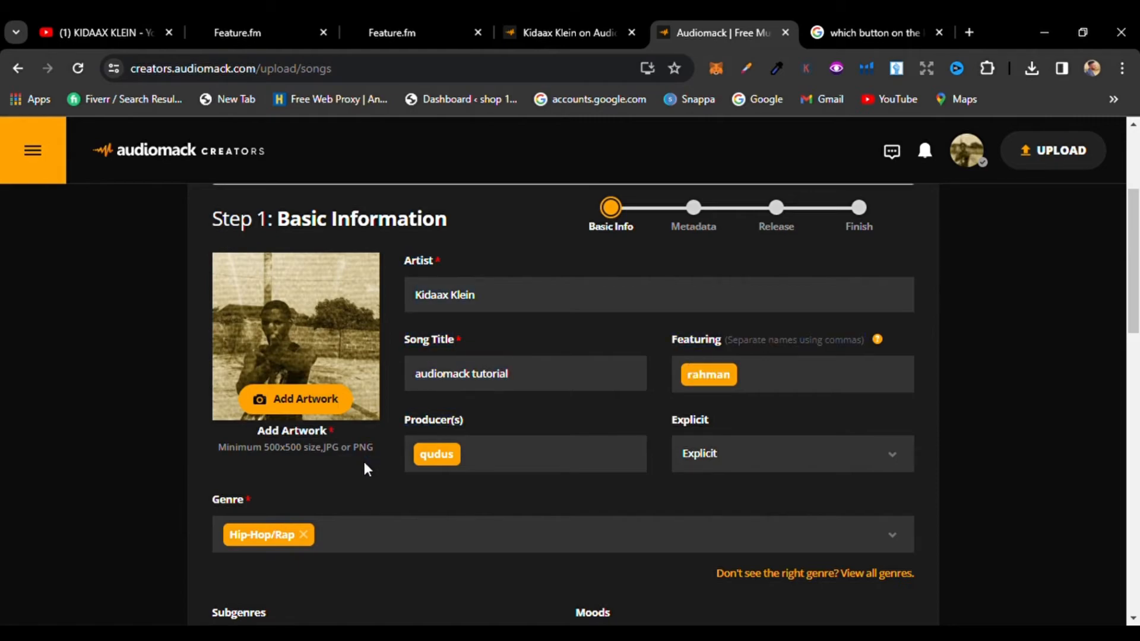
click(300, 401)
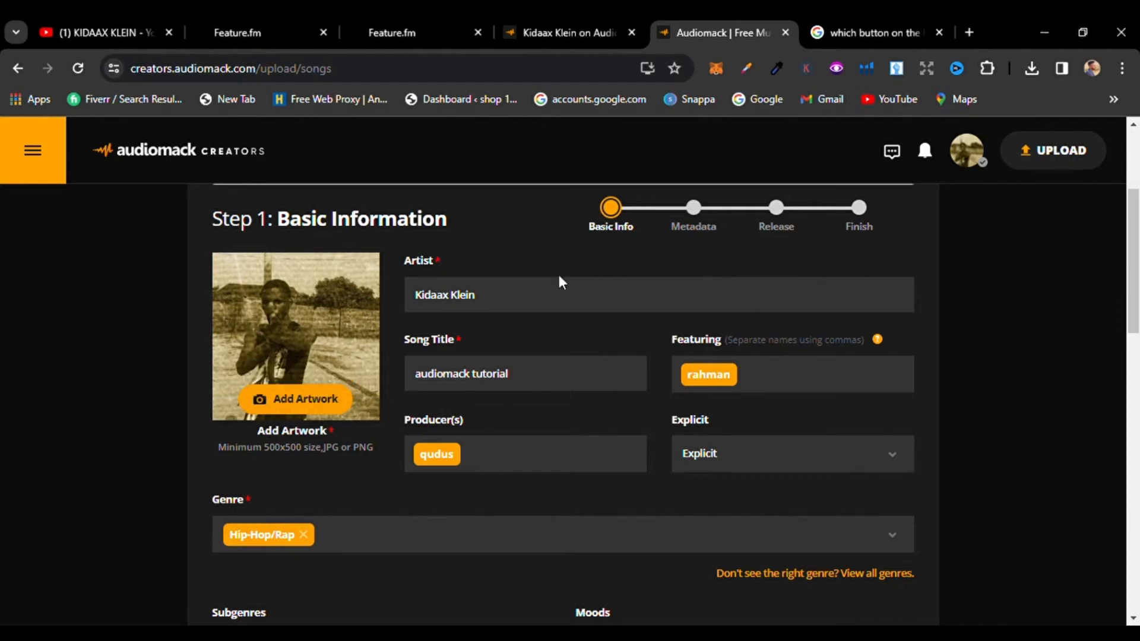
Step: Proceed from basic information to the metadata step
scroll(1137, 237, down, 7)
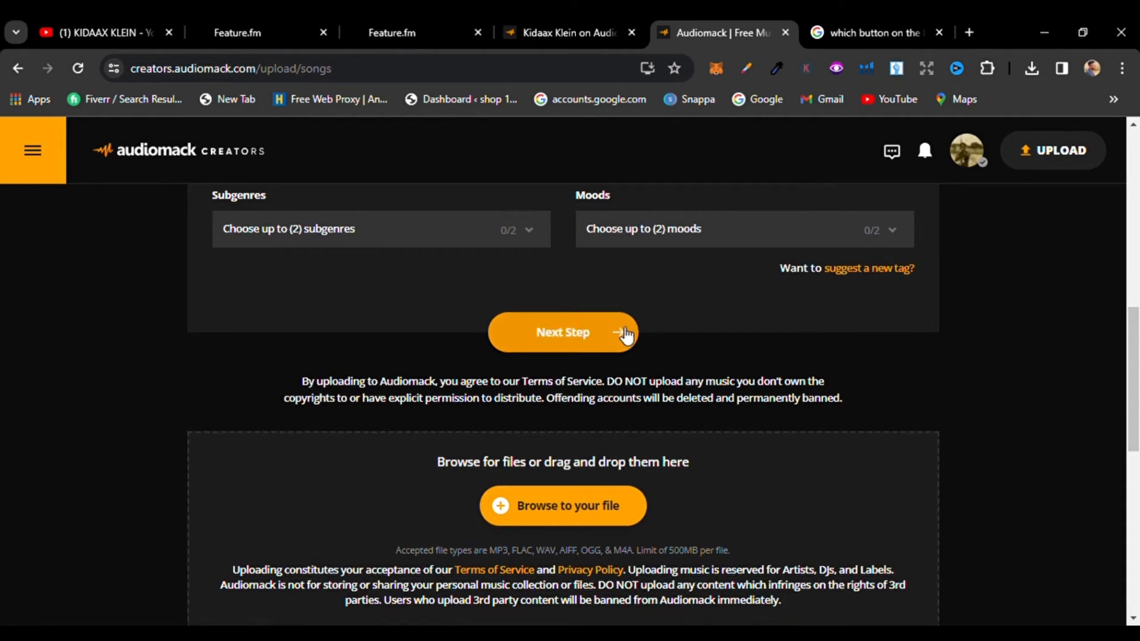
click(624, 335)
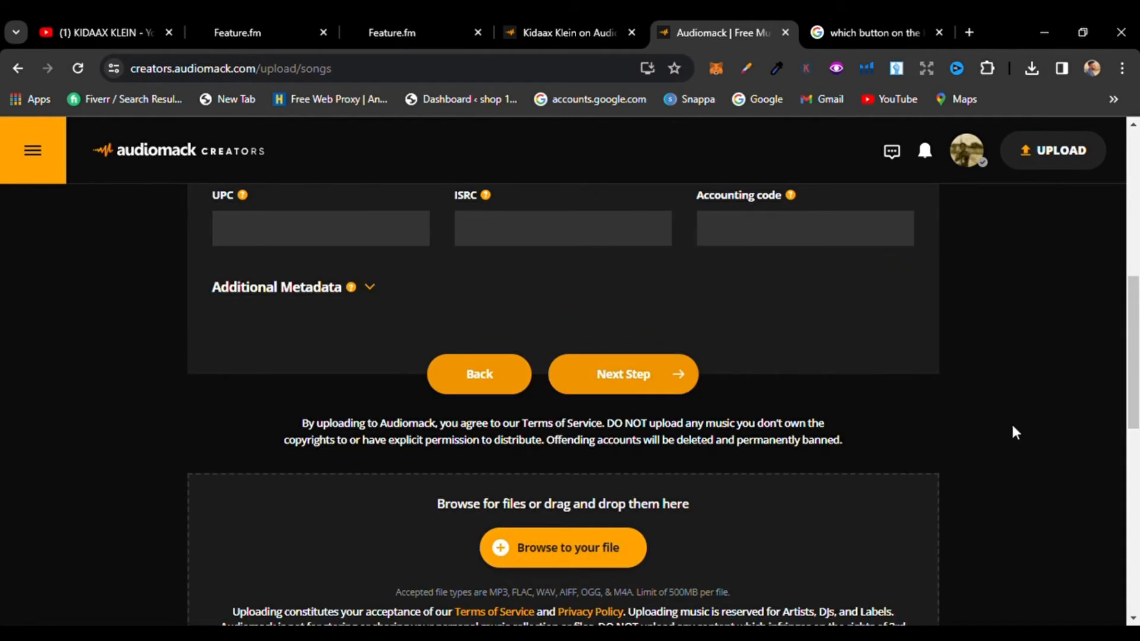
drag(1136, 372, 1136, 264)
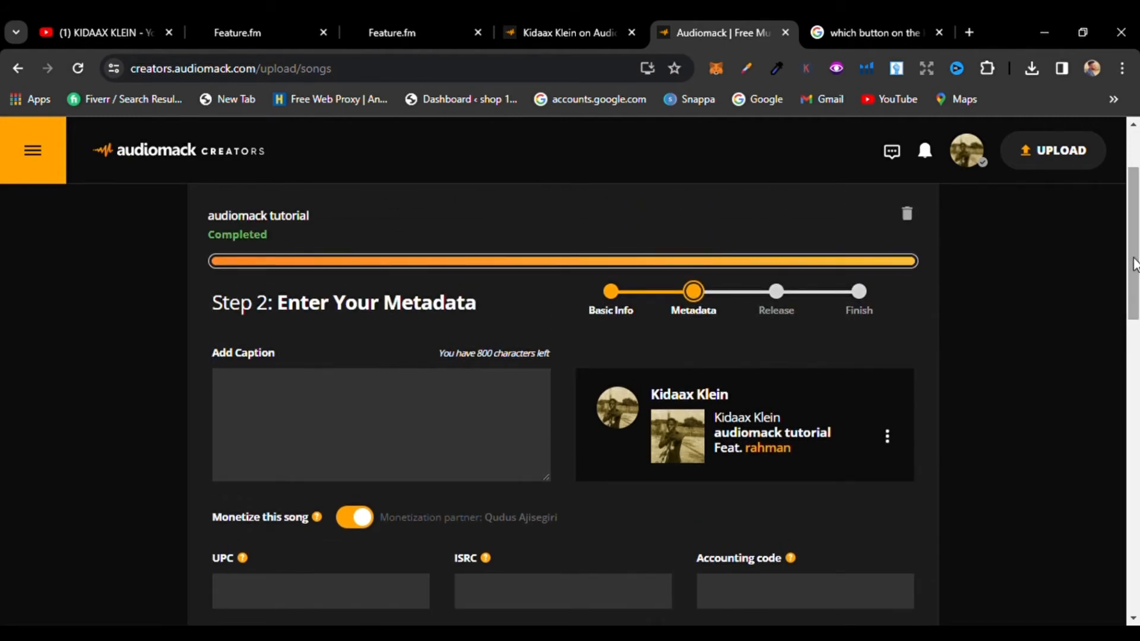
Step: Write the caption "itneresting music, sweet to the ears good for the soul."
click(477, 383)
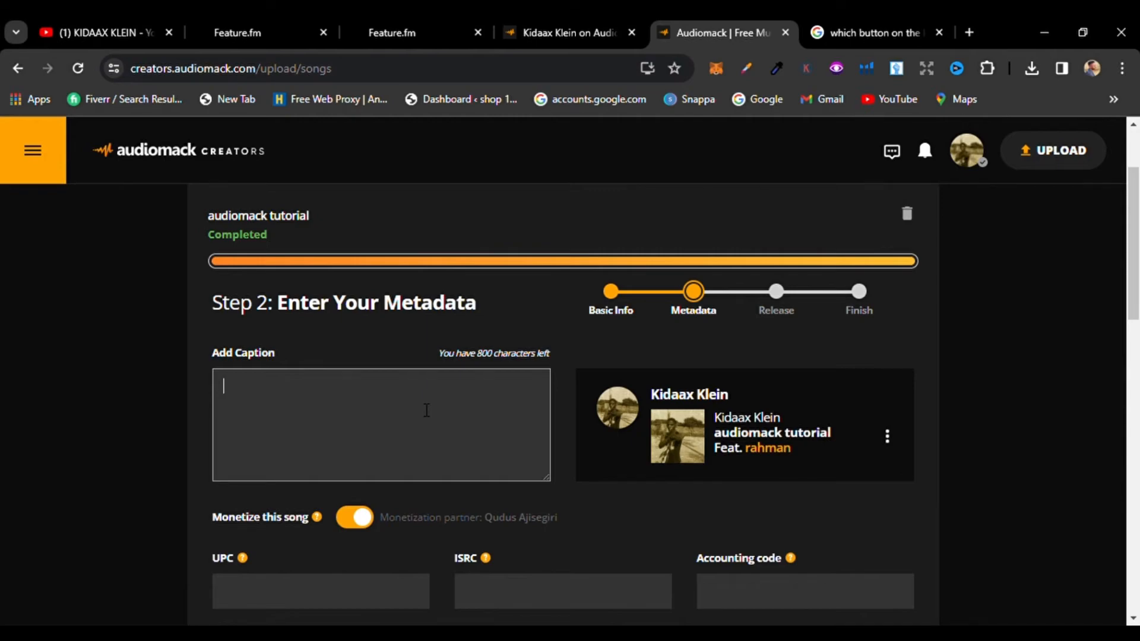
text(itnerest)
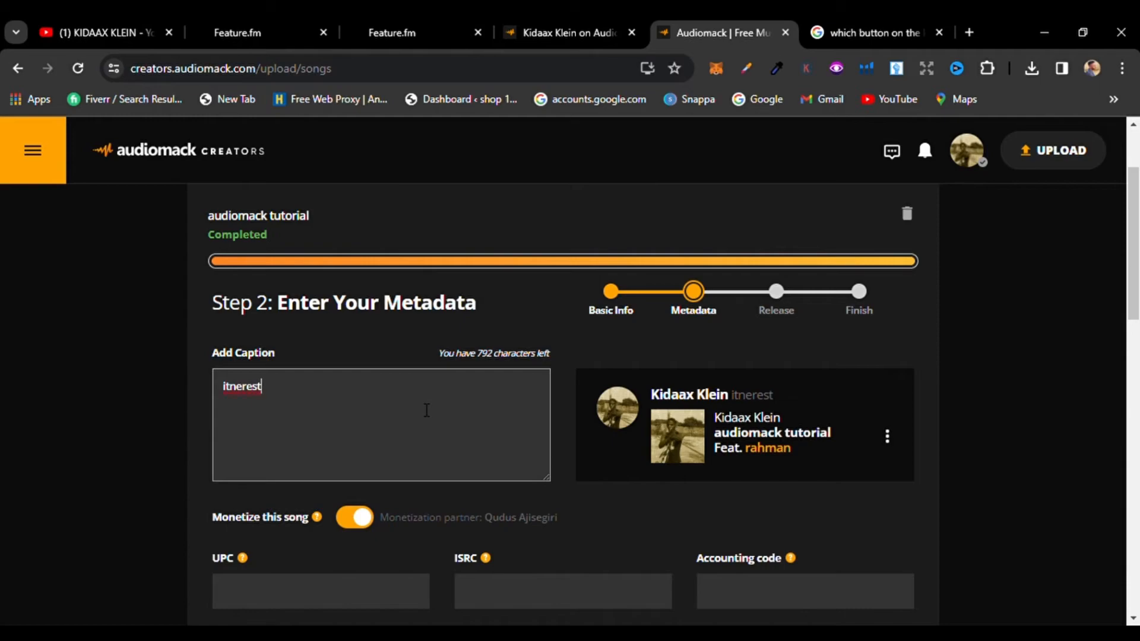
text(ing musi)
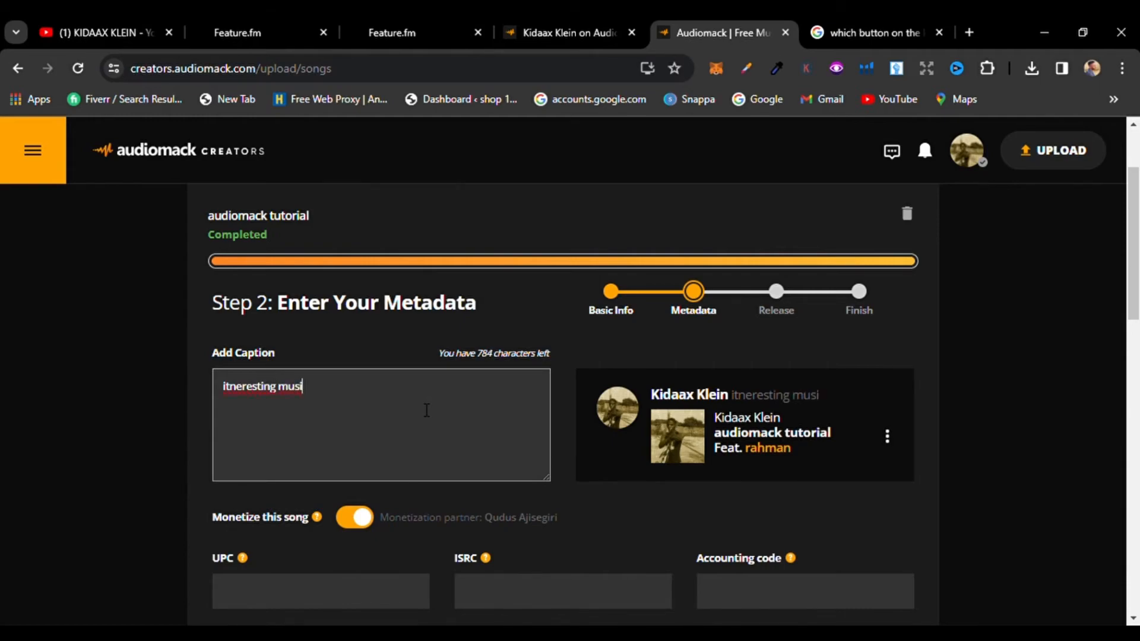
text(c, sweet t)
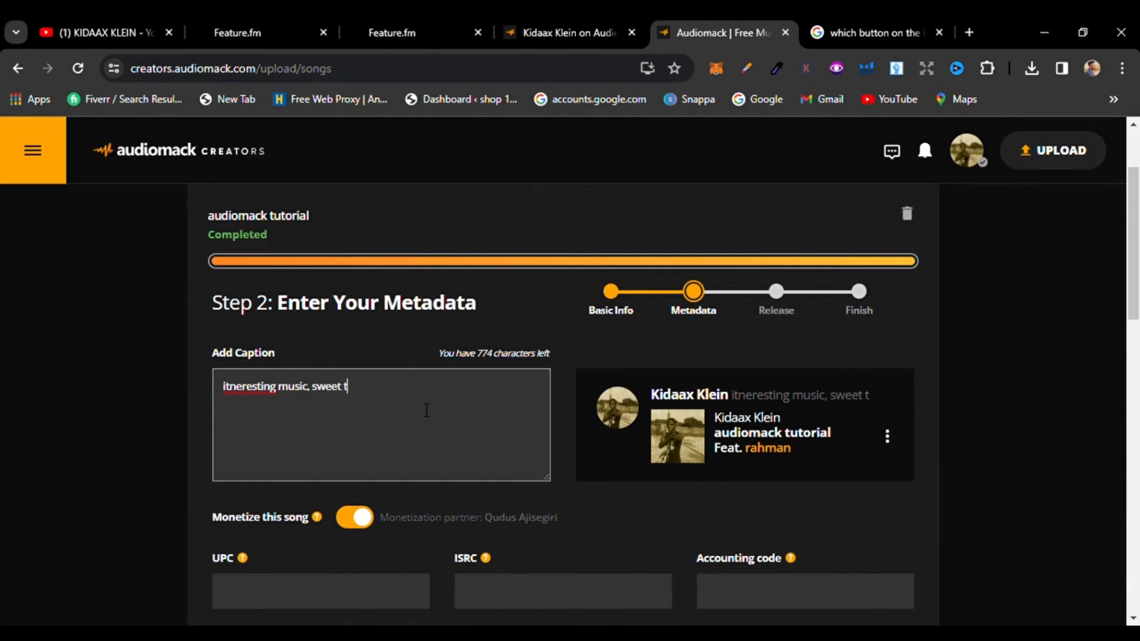
text(o the ears)
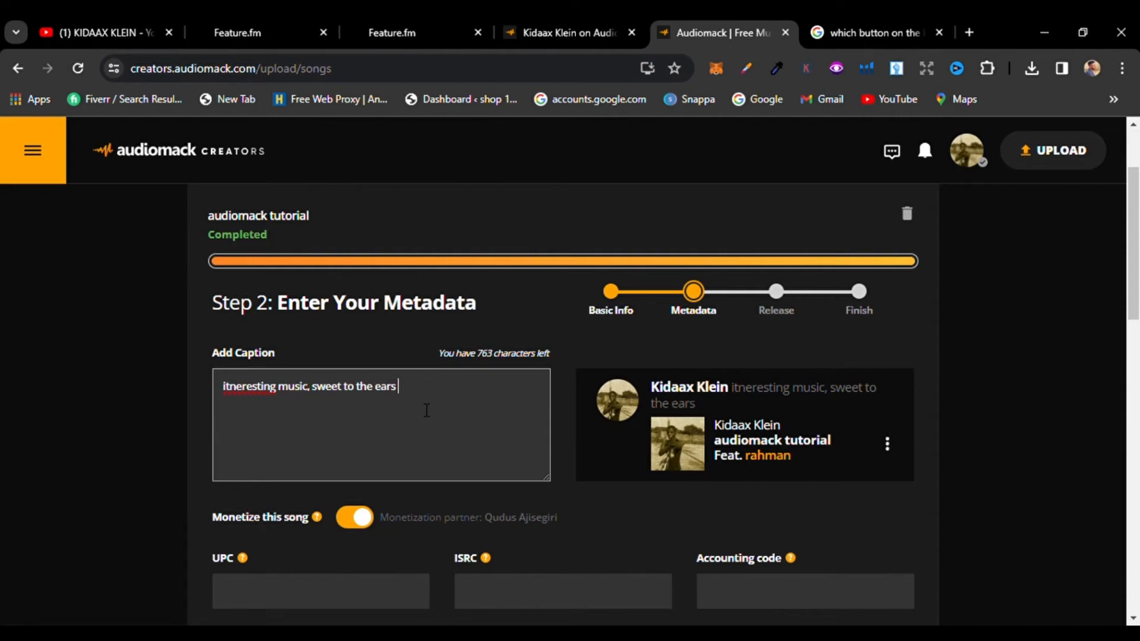
text( good for the soul.)
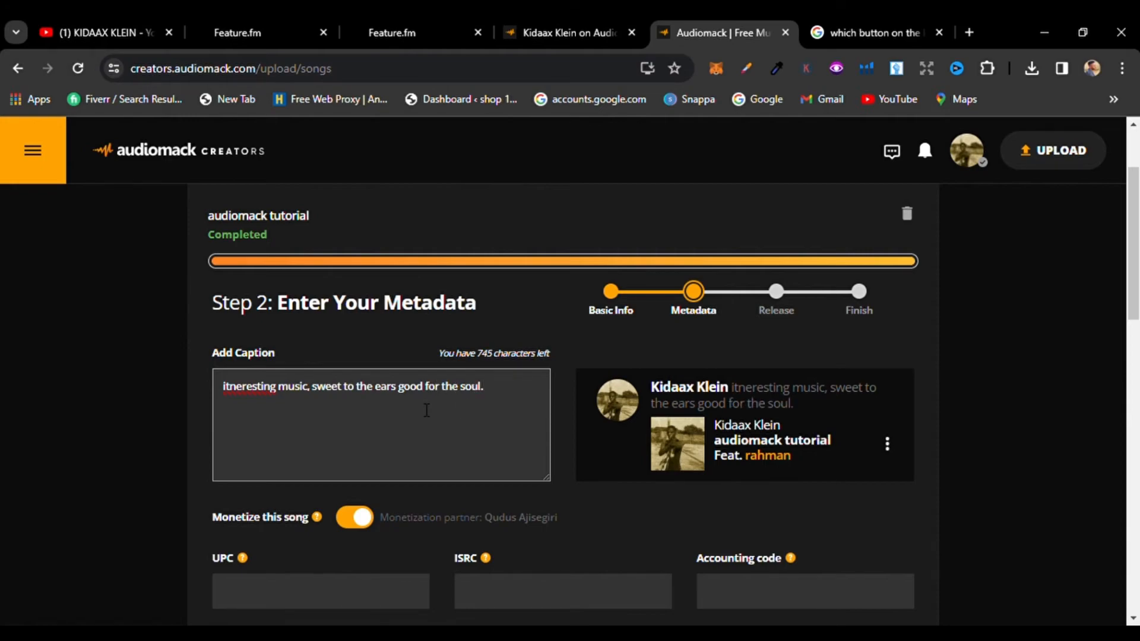
scroll(1134, 333, down, 3)
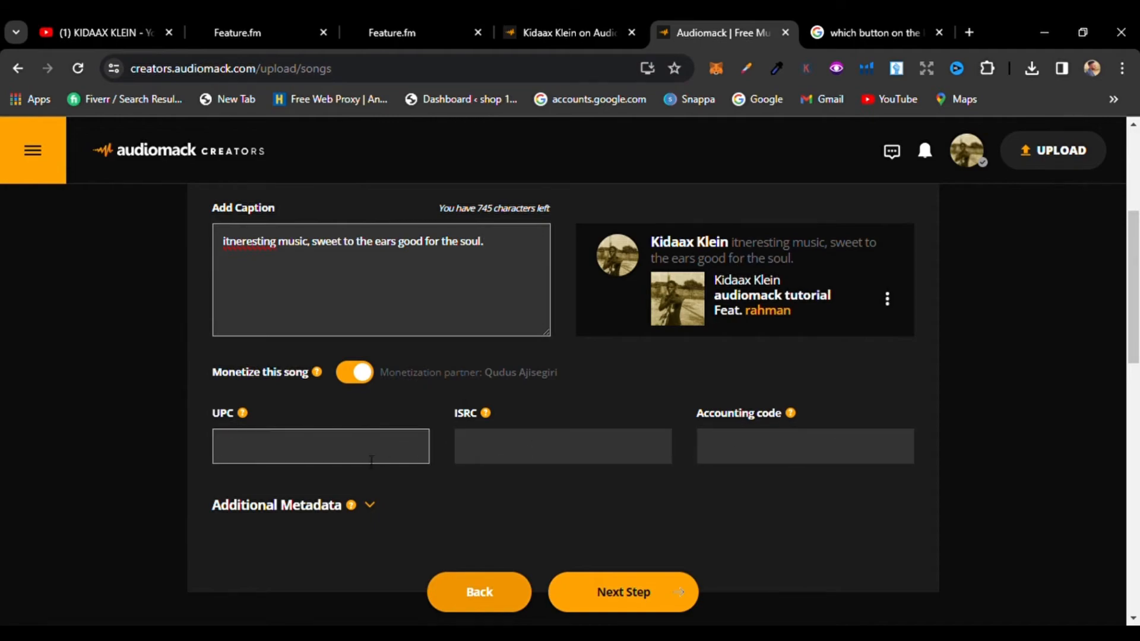
mouse_move(247, 417)
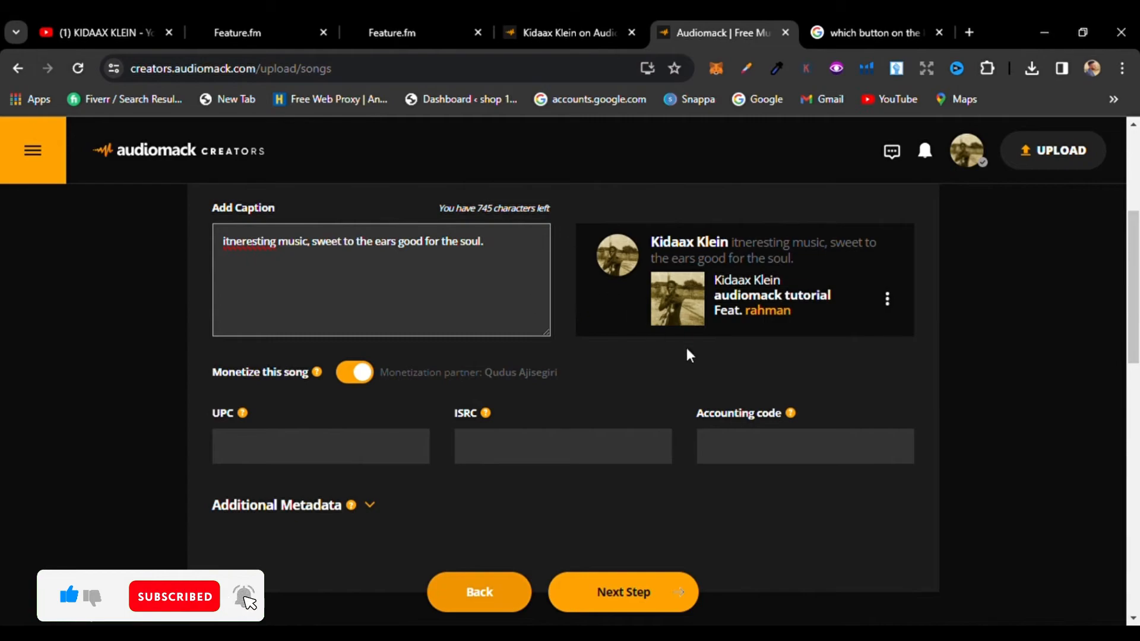
drag(1138, 257, 1118, 217)
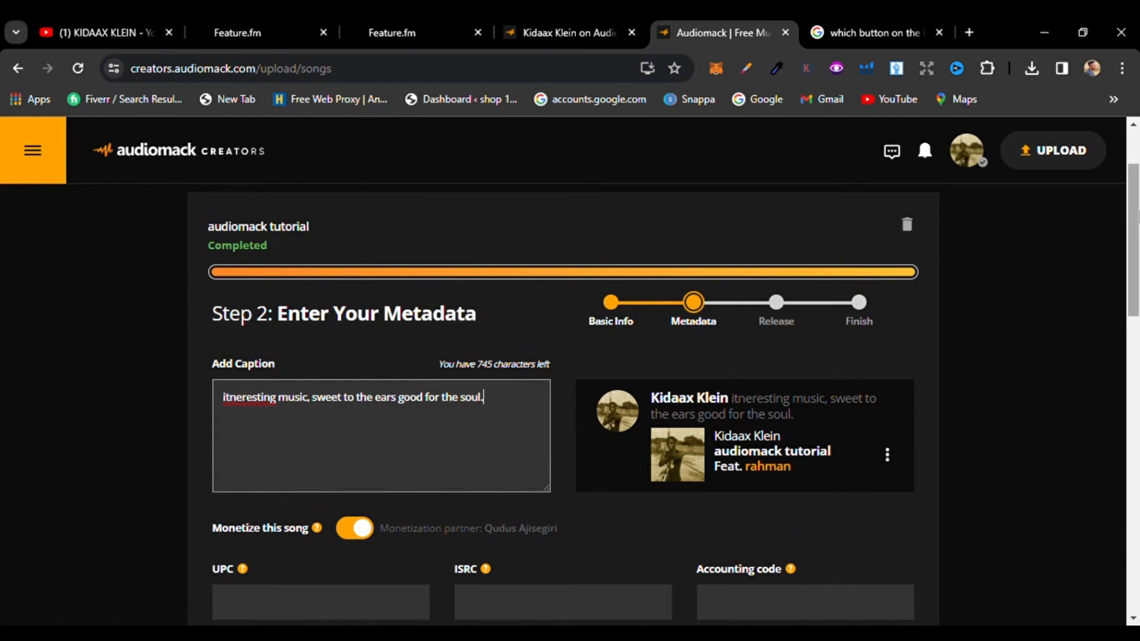
drag(1138, 219, 1138, 266)
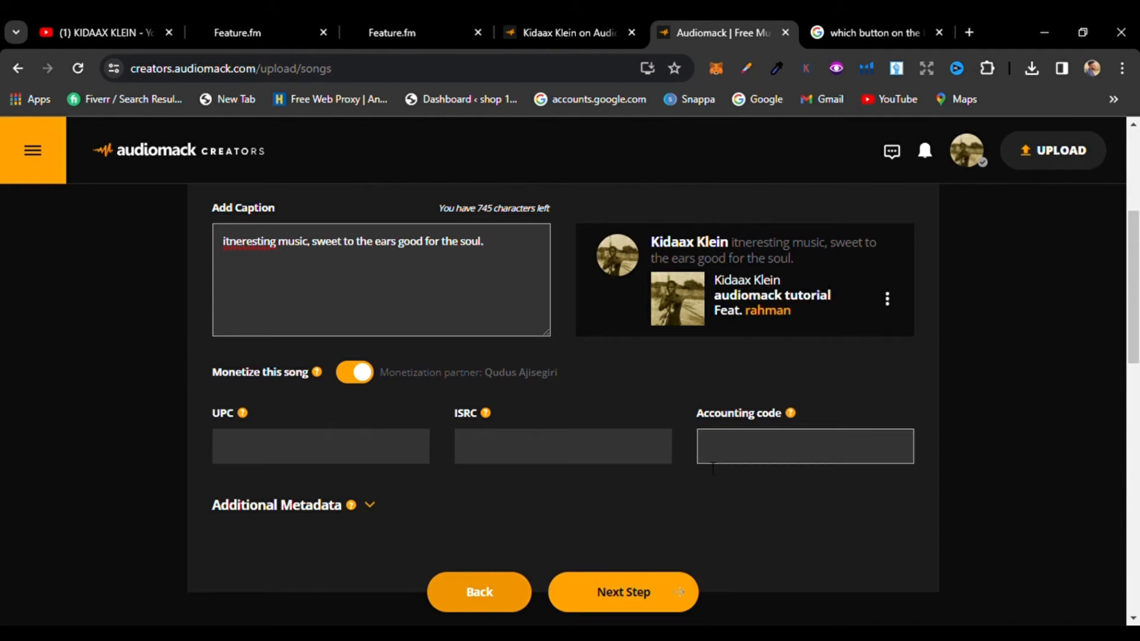
Step: Expand the additional metadata section and enter the sound recording copyright owner's name
click(370, 506)
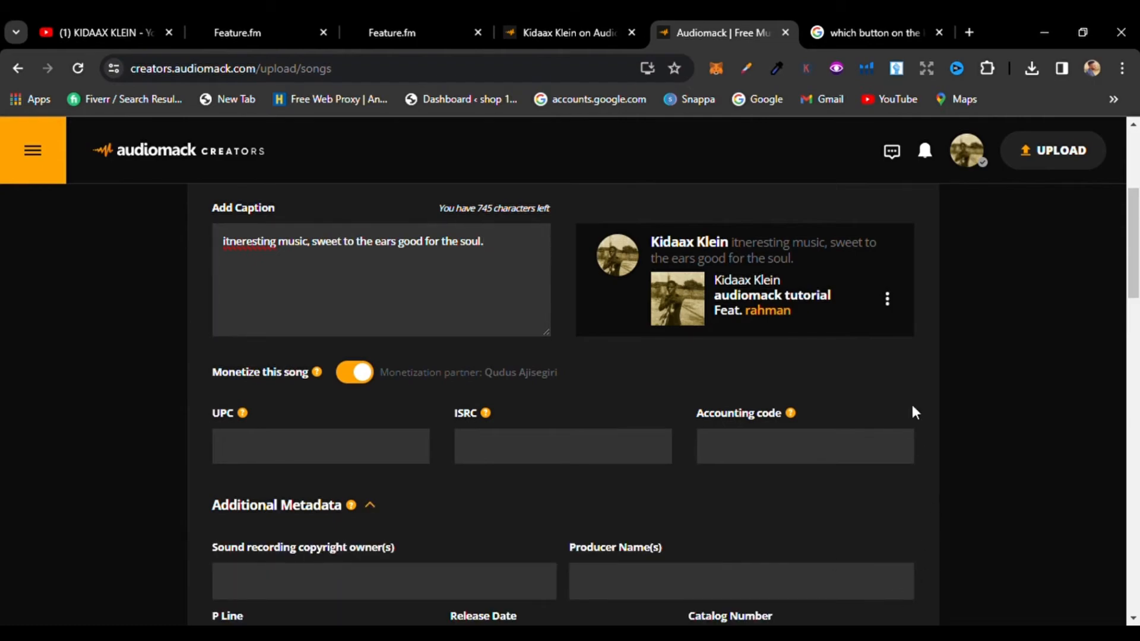
drag(1136, 271, 1139, 331)
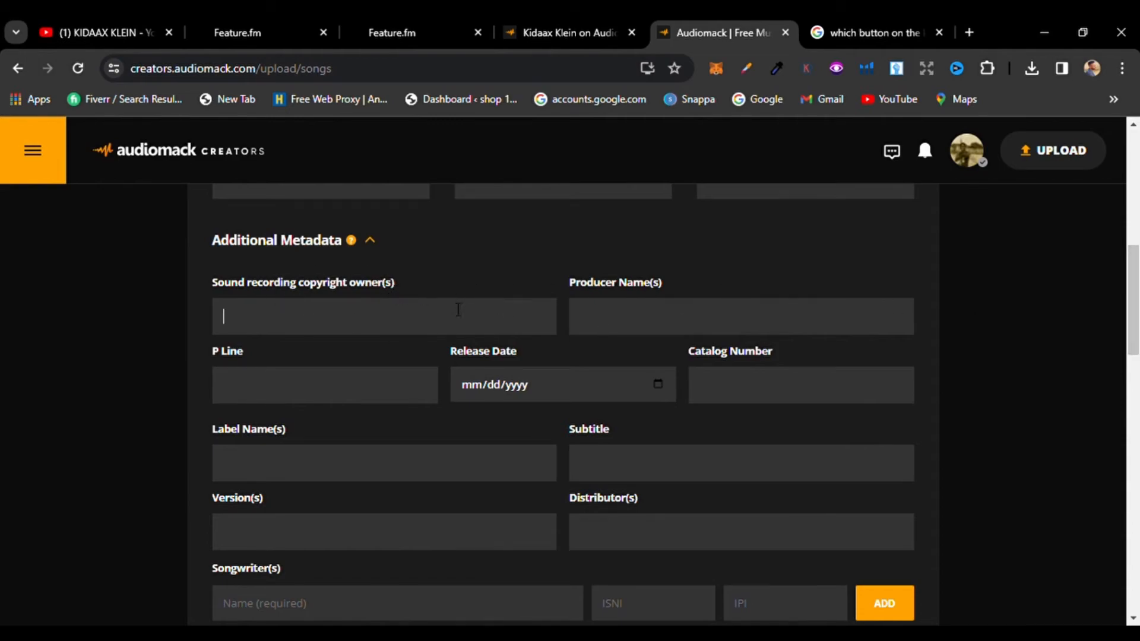
Step: Enter the artist's name as the P Line and fill in the producer's name
click(403, 403)
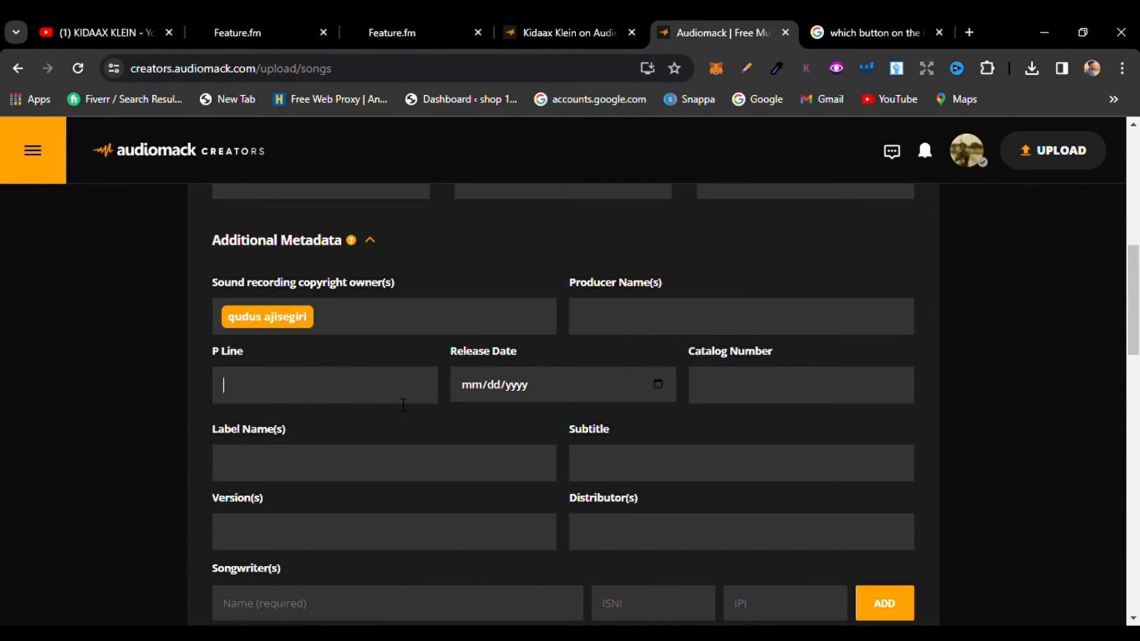
click(597, 321)
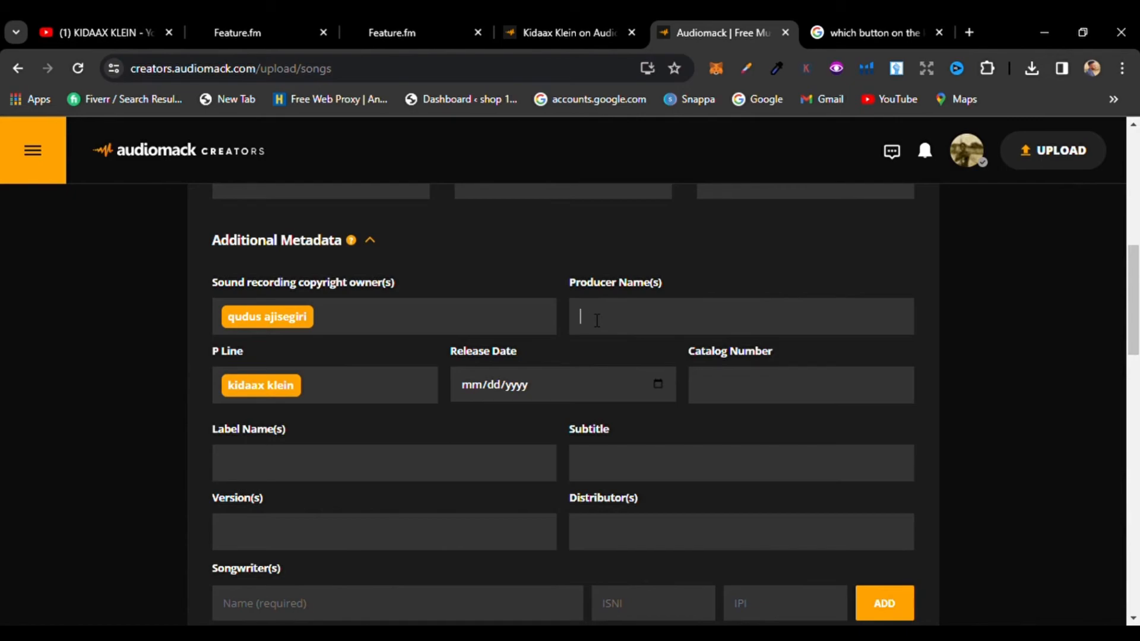
text(potter)
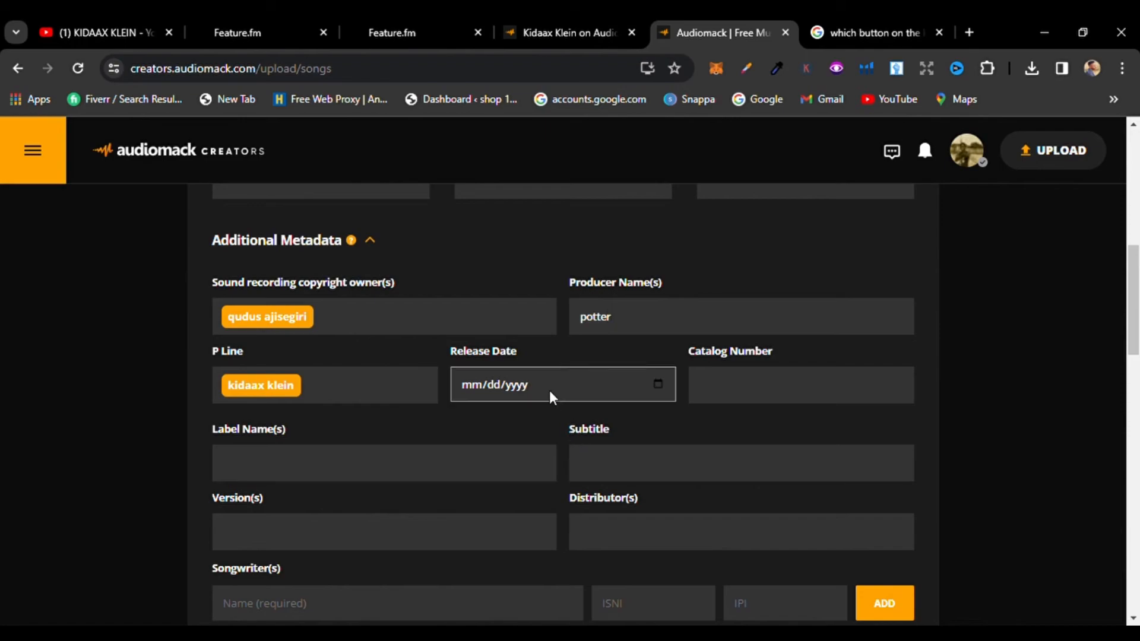
Step: Set the release date to 02/14/2024
click(657, 383)
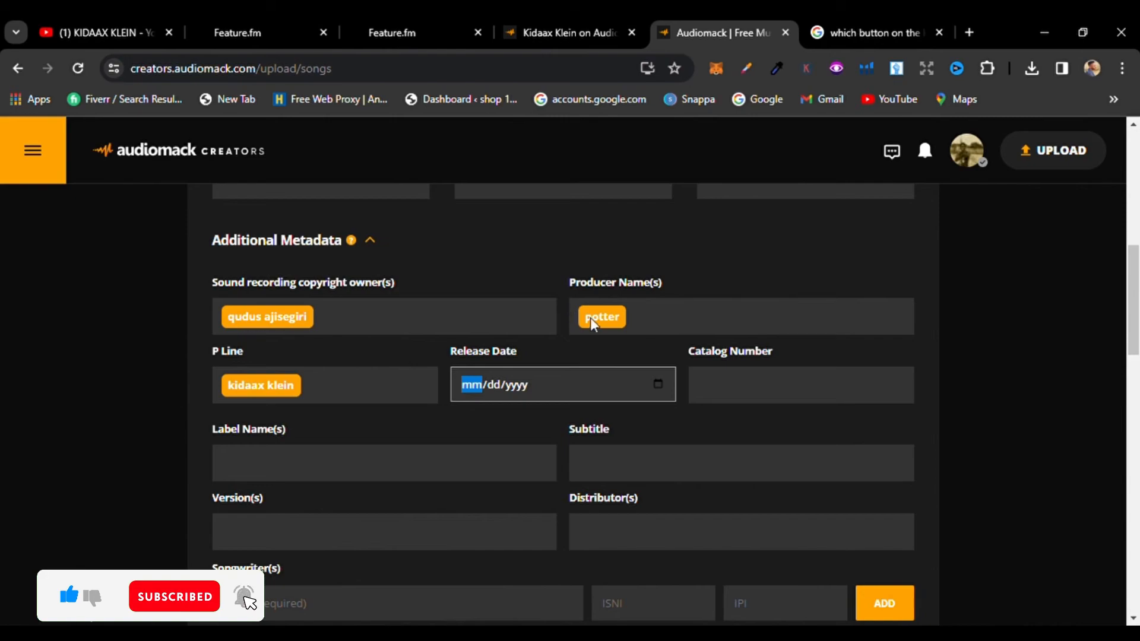
click(609, 157)
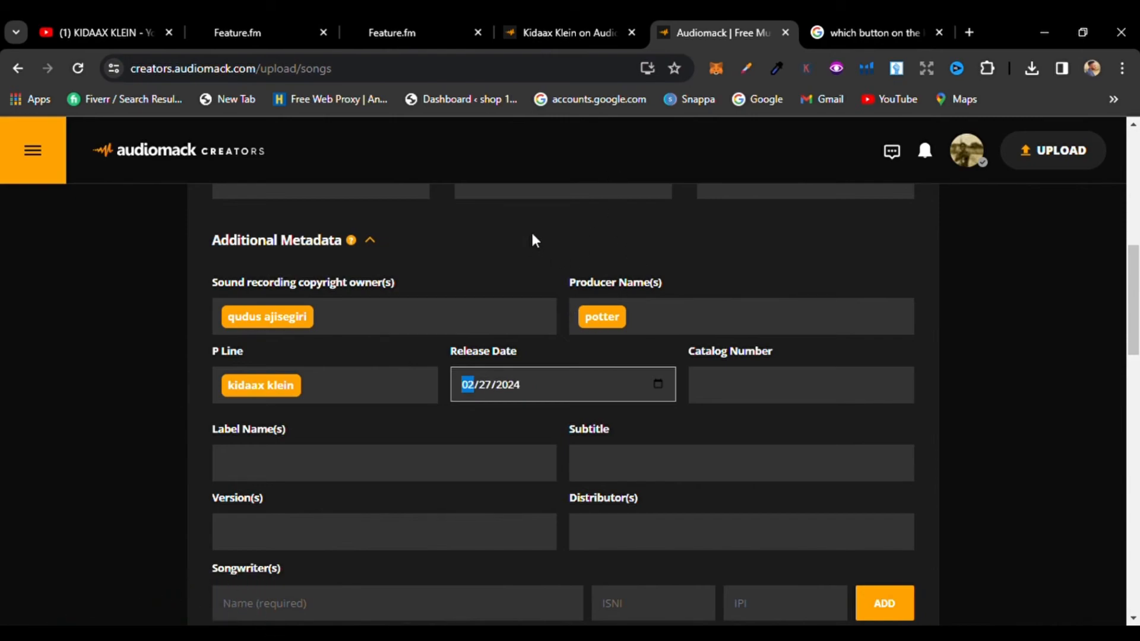
click(548, 259)
Step: Enter the artist's name as the label name
click(512, 462)
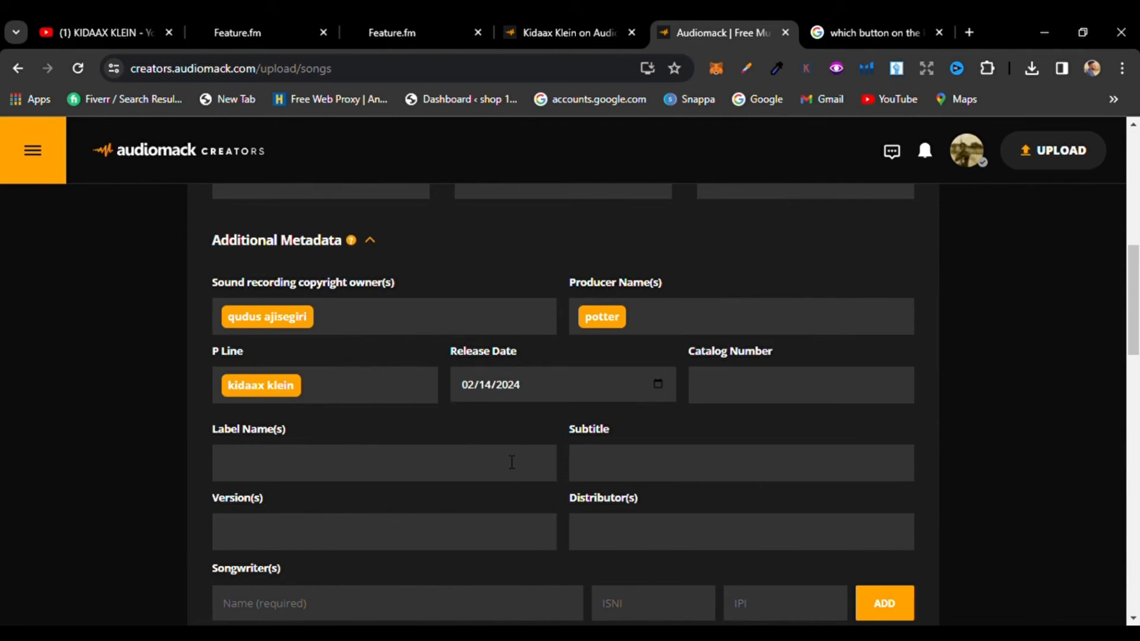
Step: Scroll through the remaining additional metadata fields
scroll(858, 398, down, 3)
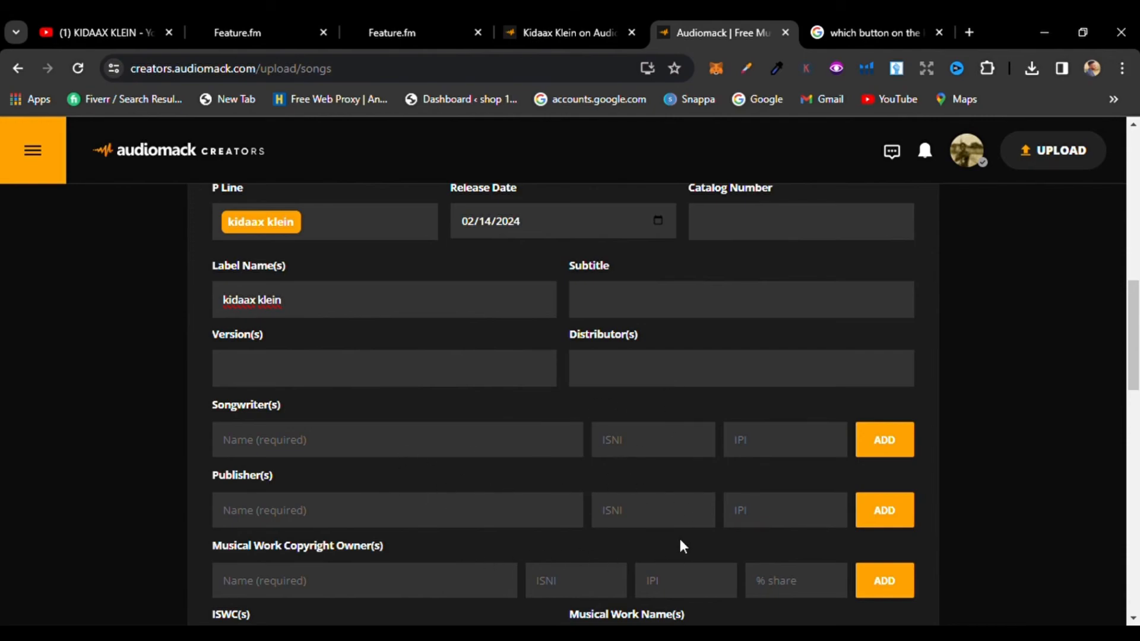
scroll(1139, 353, down, 4)
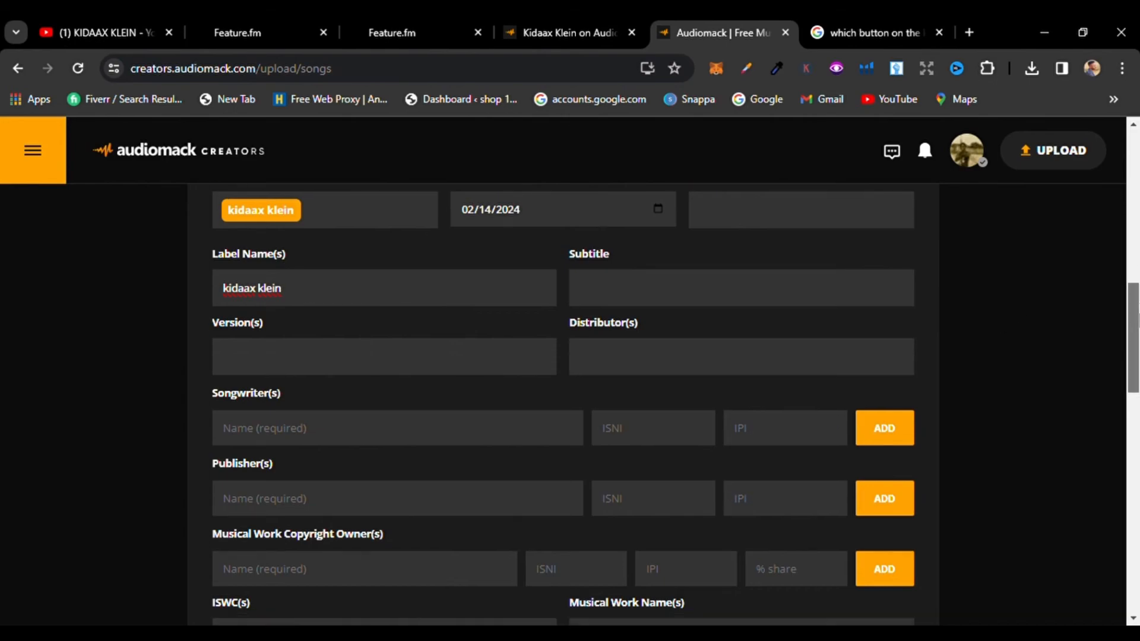
scroll(1134, 332, up, 3)
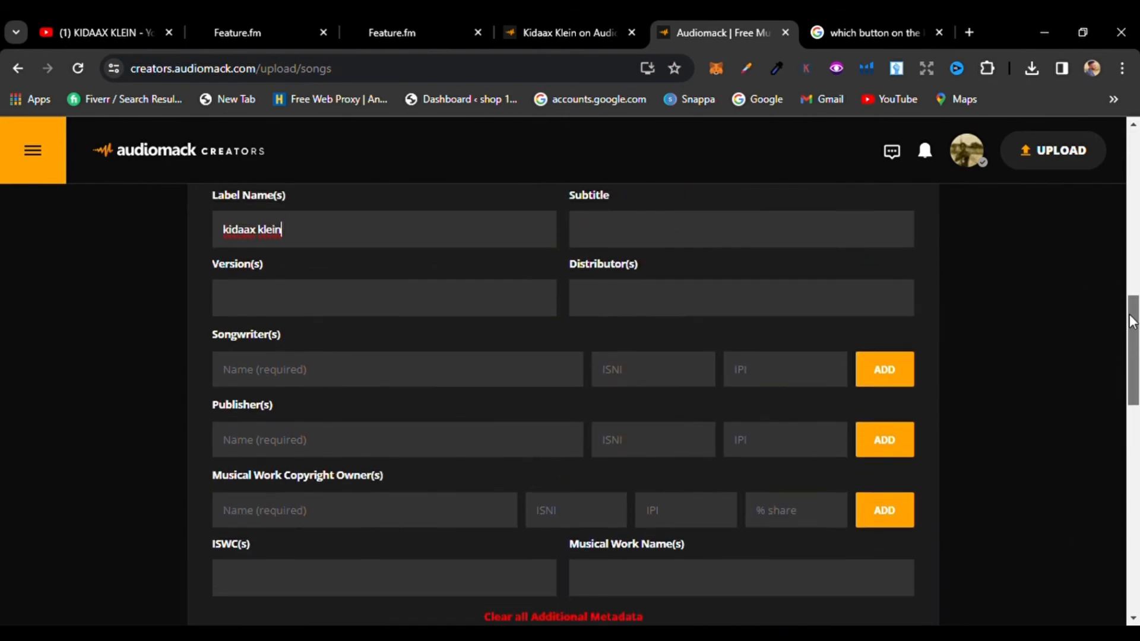
scroll(1133, 321, up, 3)
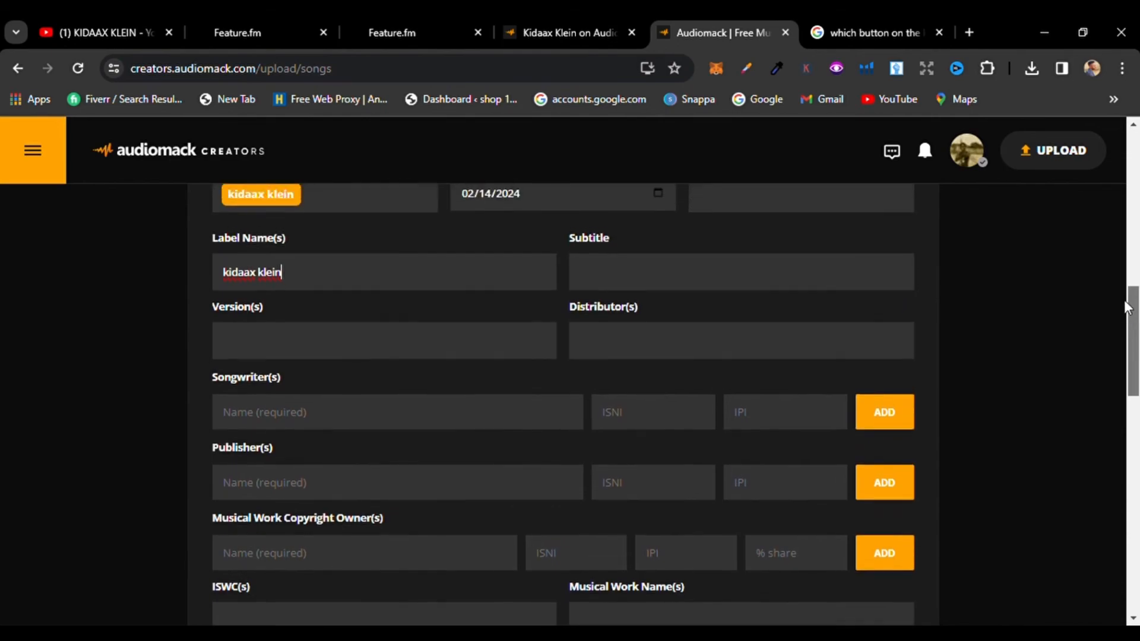
scroll(1123, 285, down, 3)
scroll(1138, 330, down, 1)
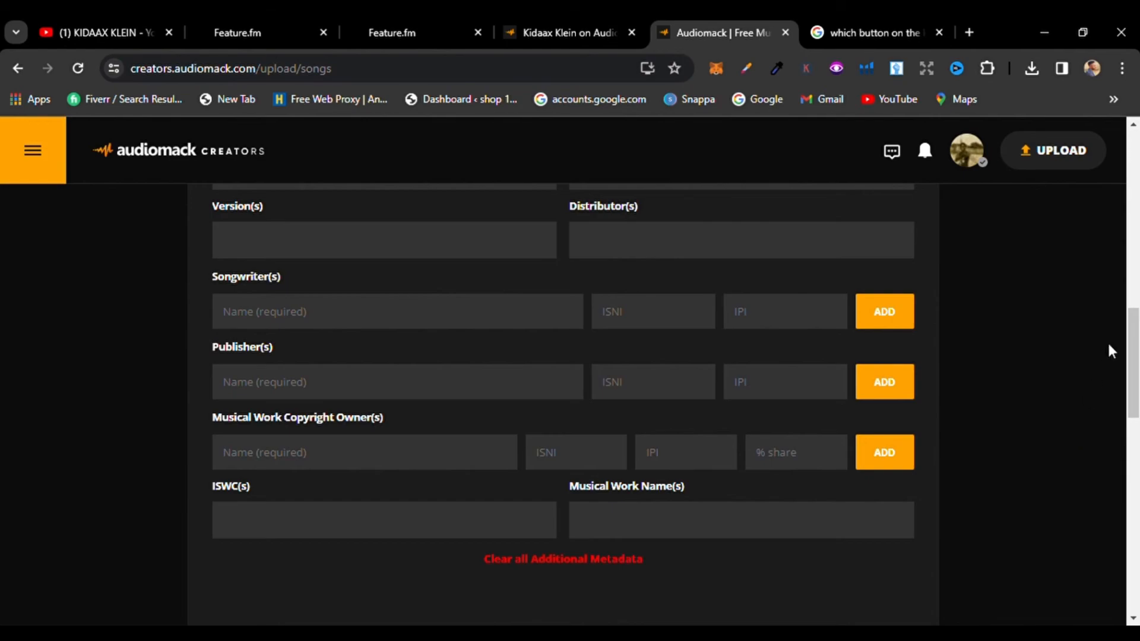
scroll(1110, 350, down, 5)
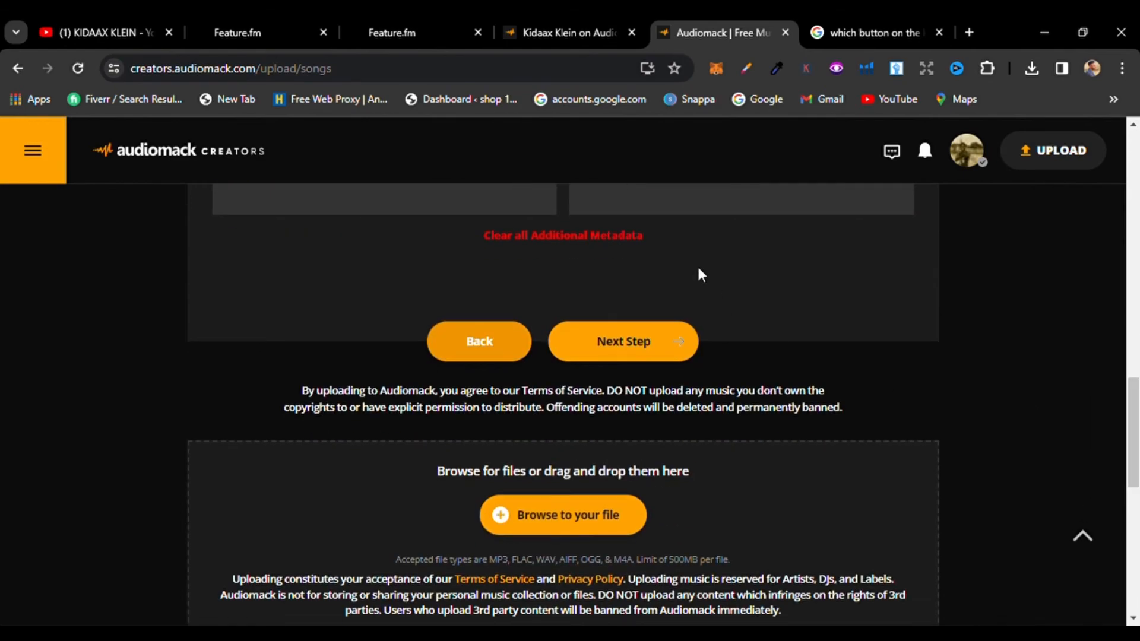
Step: Proceed to the release step and change the song URL slug to at
click(673, 344)
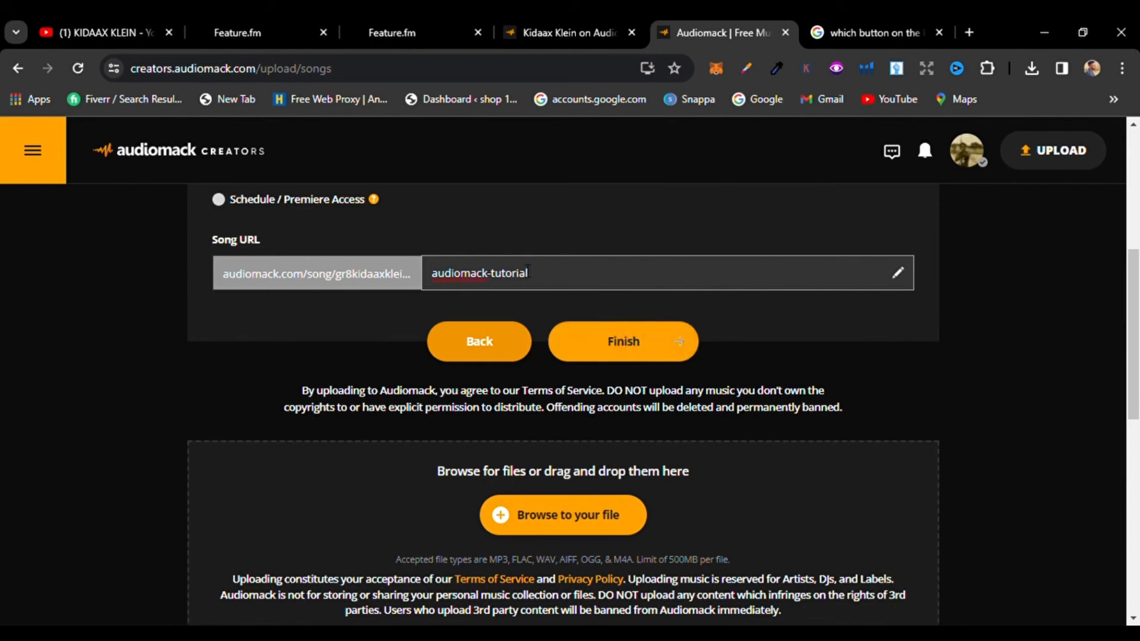
click(549, 283)
key(BackSpace)
key(BackSpace)
key(BackSpace)
key(BackSpace)
key(BackSpace)
key(BackSpace)
key(BackSpace)
key(BackSpace)
key(BackSpace)
key(BackSpace)
key(BackSpace)
key(BackSpace)
key(BackSpace)
key(BackSpace)
key(BackSpace)
key(BackSpace)
key(BackSpace)
text(at)
click(592, 360)
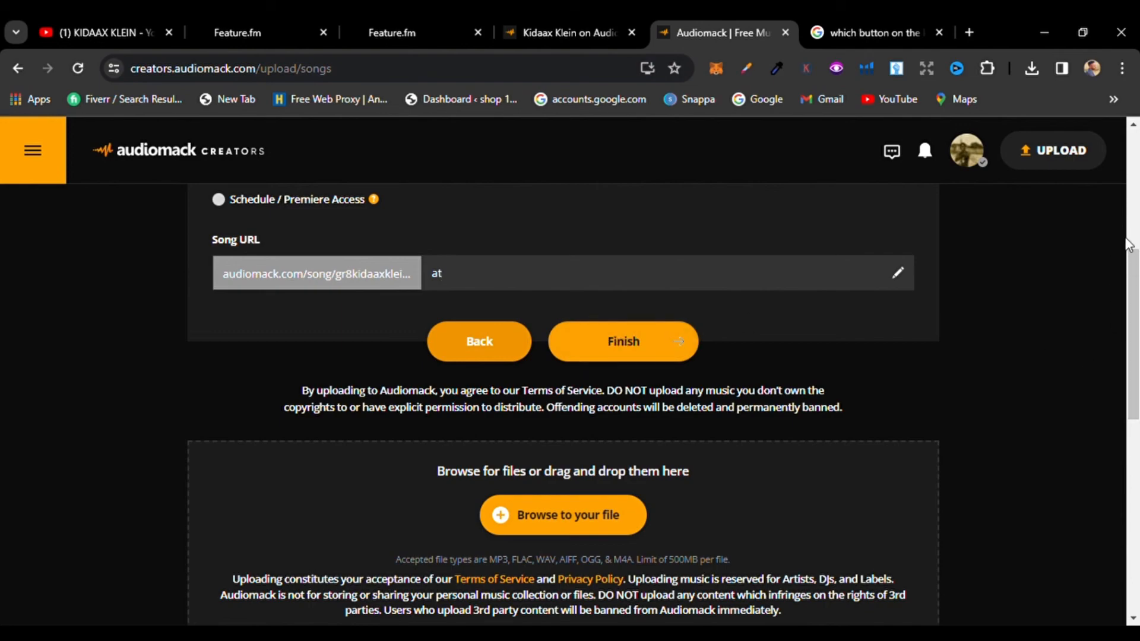
Step: Set the song's release option to Private
drag(1138, 324, 1131, 216)
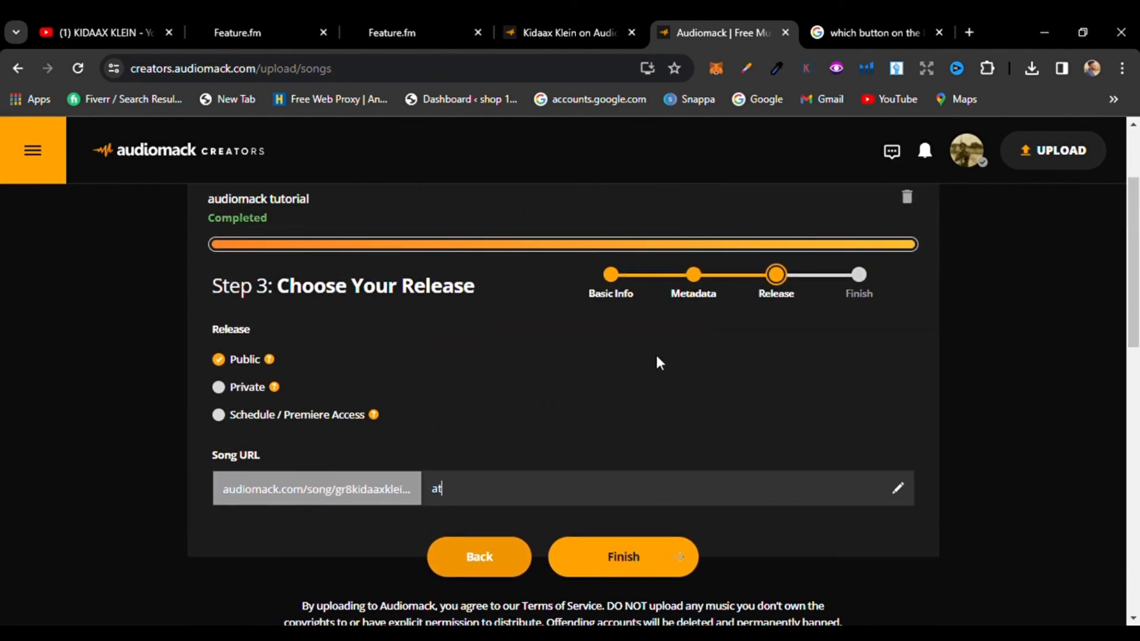
click(220, 388)
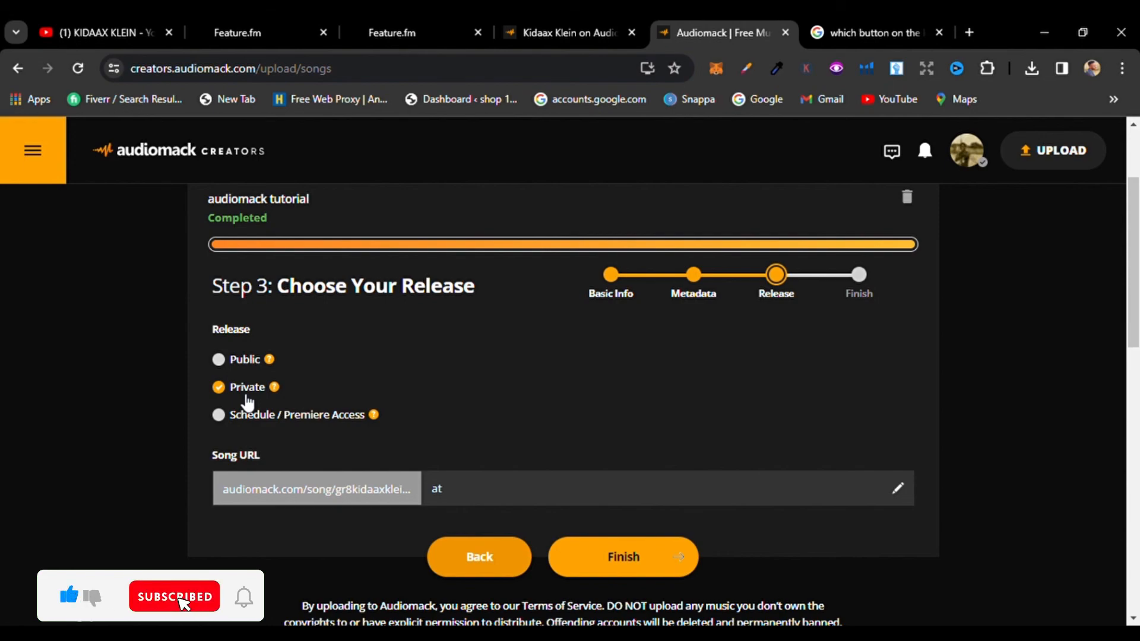
drag(237, 392, 303, 419)
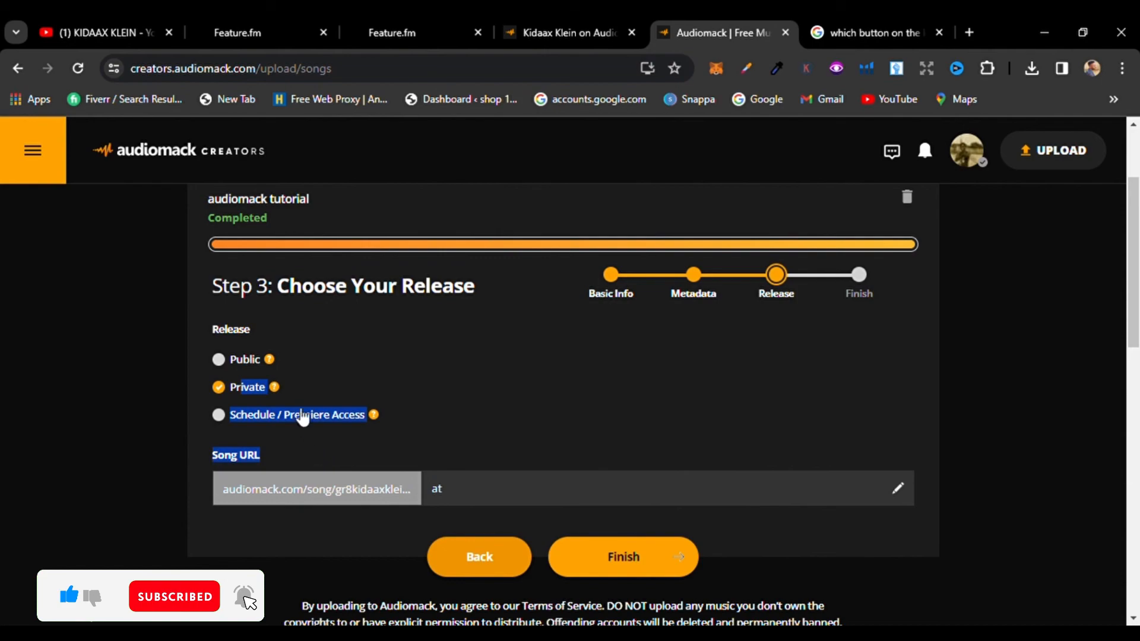
click(493, 394)
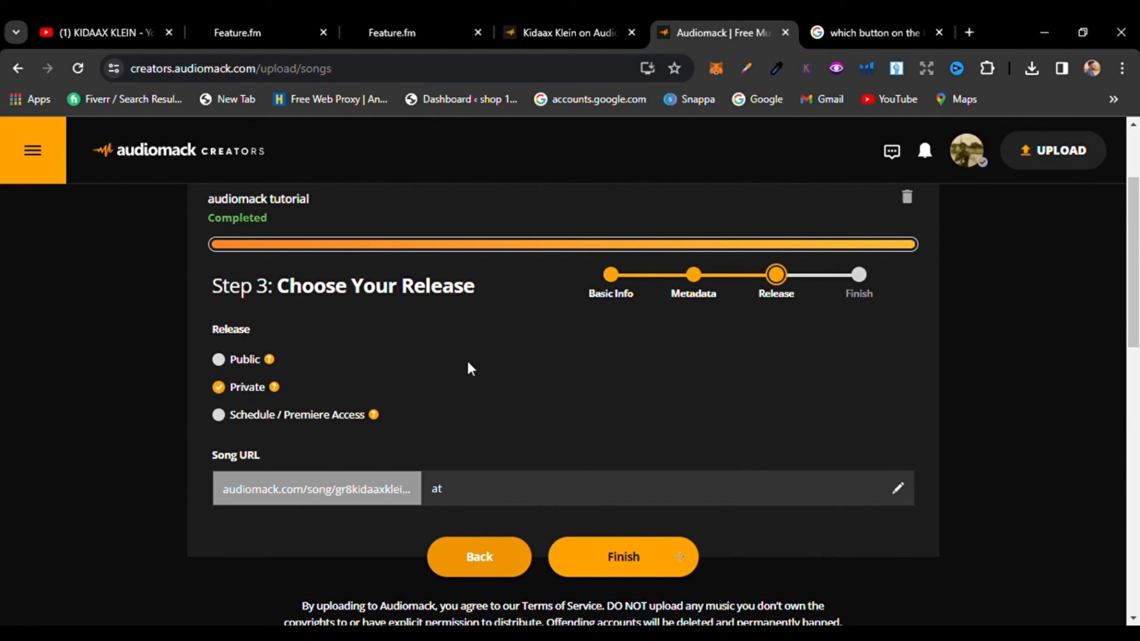
Step: Finish the upload and dismiss the Creator App promotion popup
click(654, 561)
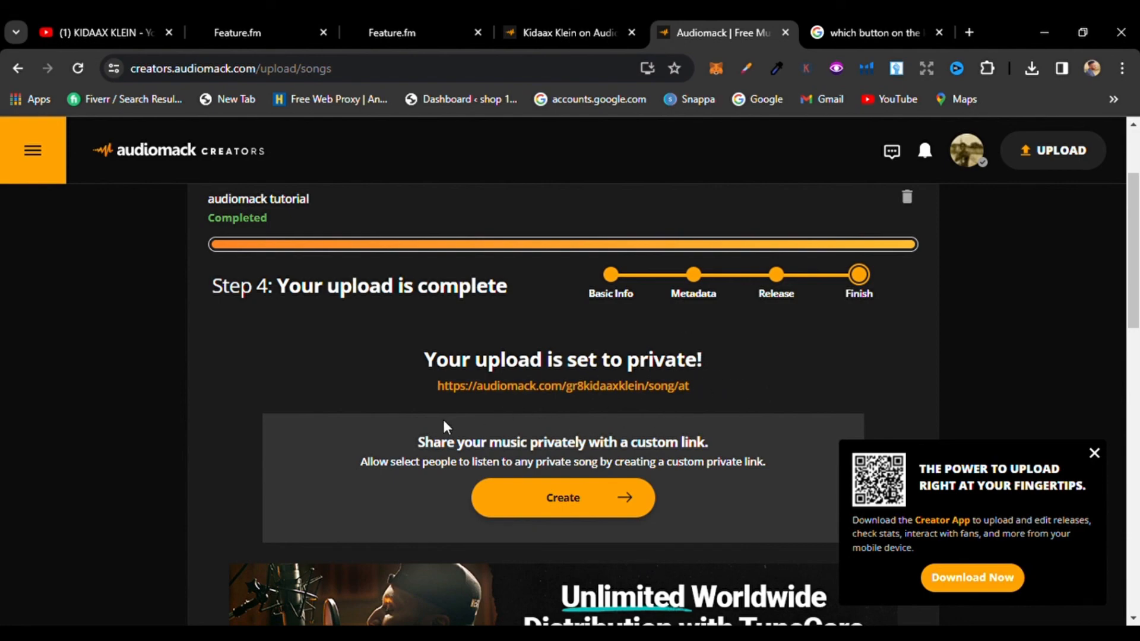
click(1096, 454)
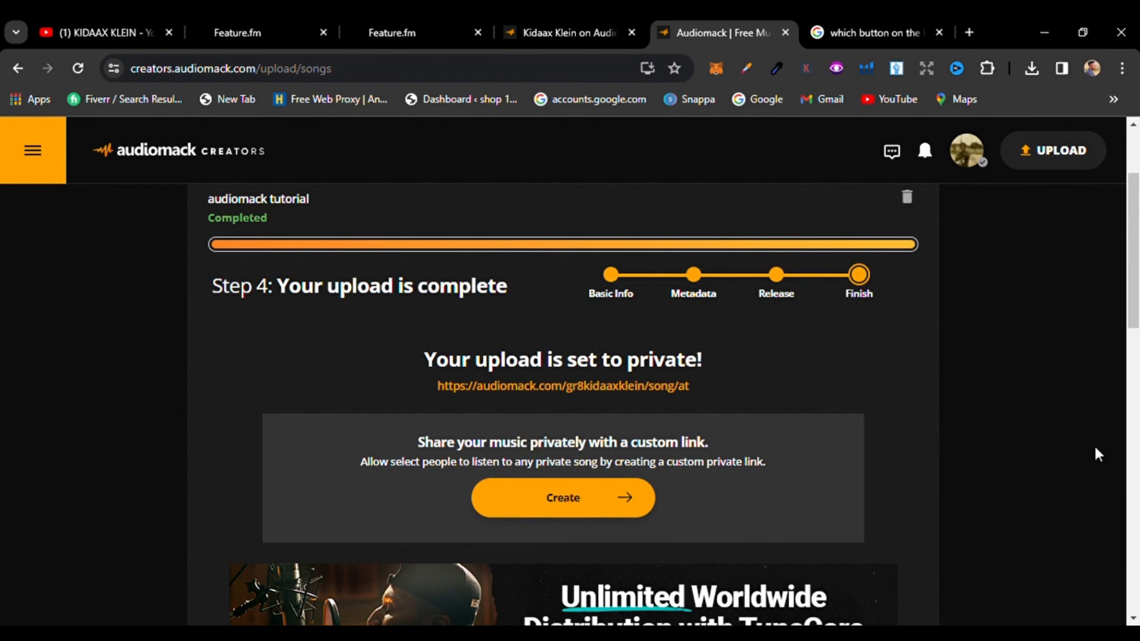
scroll(1136, 395, down, 5)
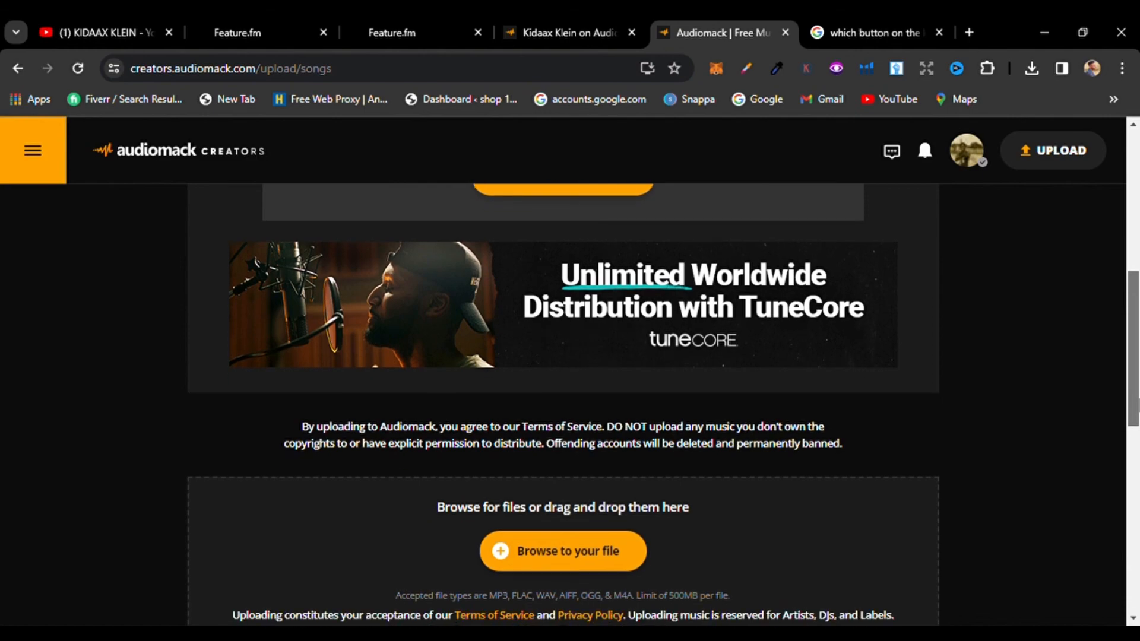
scroll(1096, 282, up, 7)
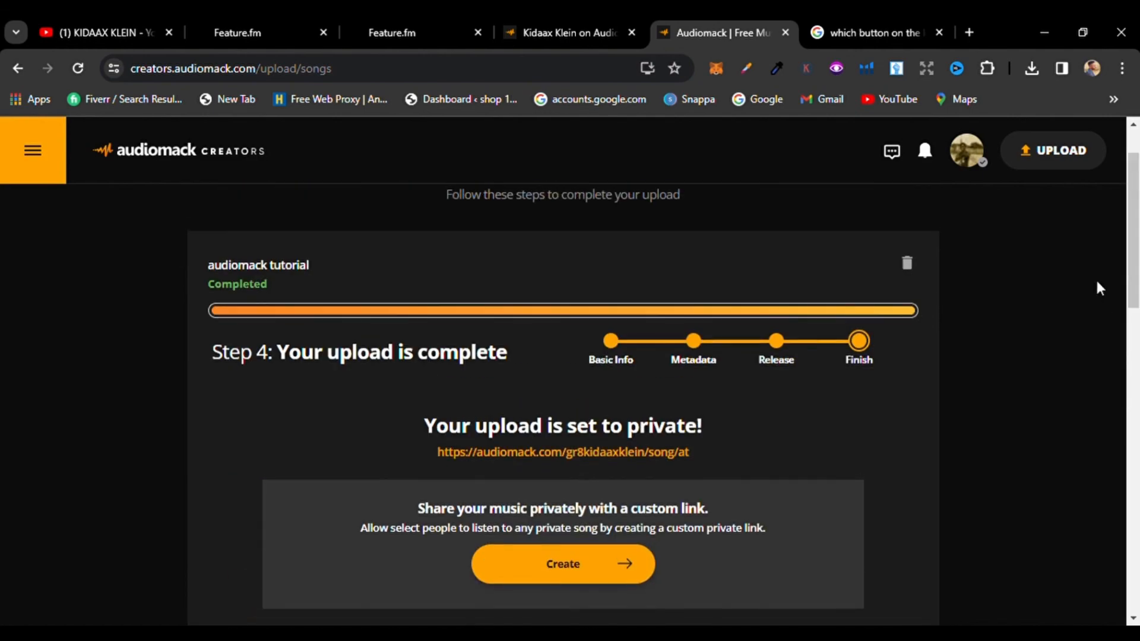